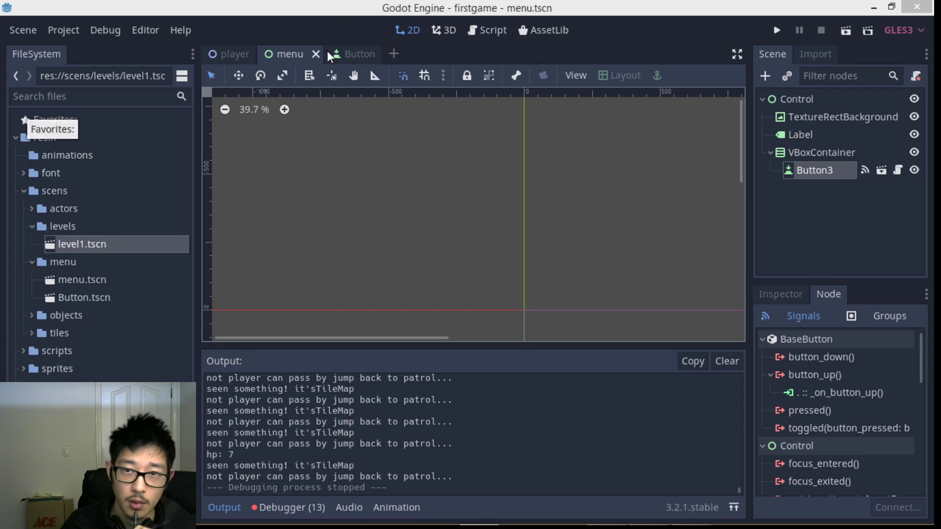
Select the root Control node of the menu scene and view the whole menu layout
{"action": "left_click", "coordinate": [434, 6]}
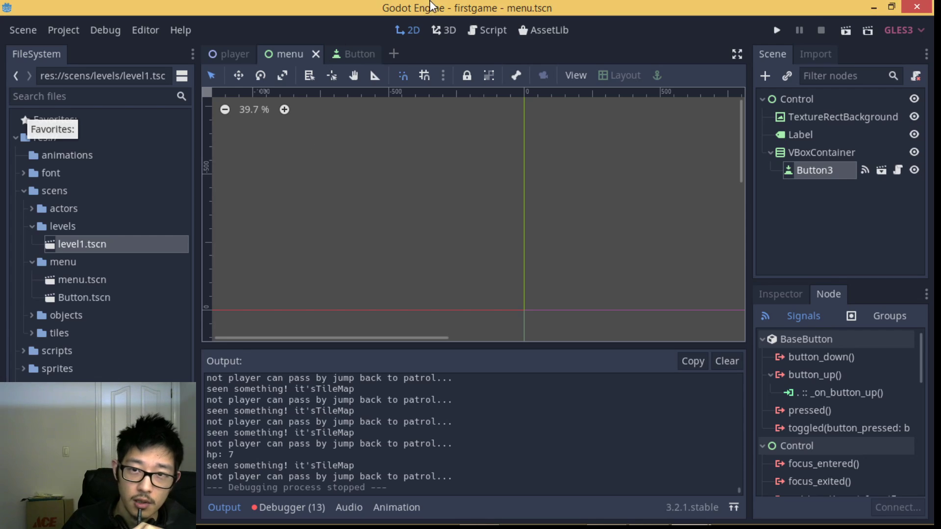
{"action": "left_click", "coordinate": [772, 150]}
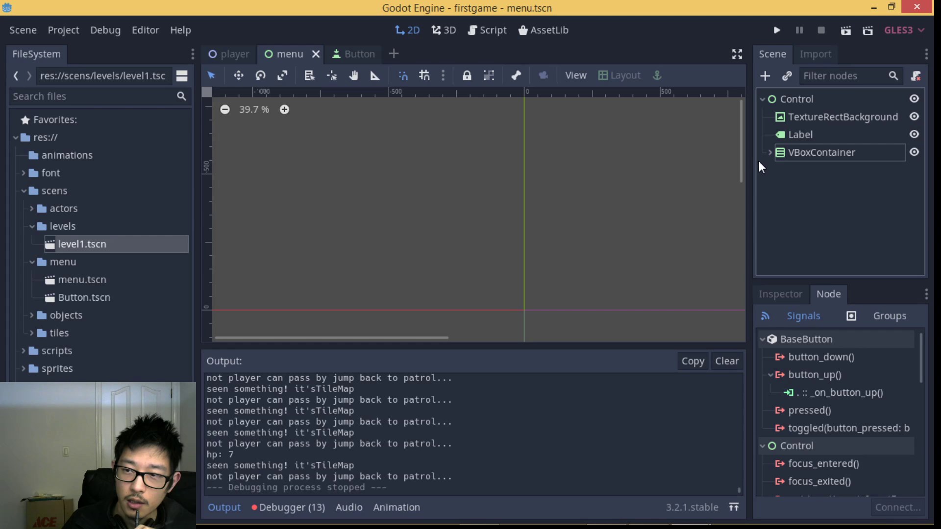
{"action": "left_click", "coordinate": [769, 152]}
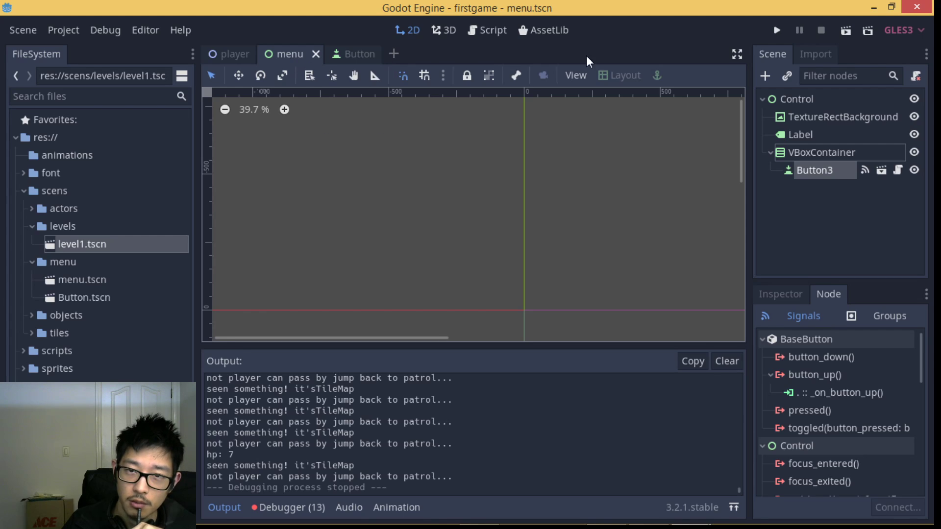
{"action": "left_click", "coordinate": [805, 99]}
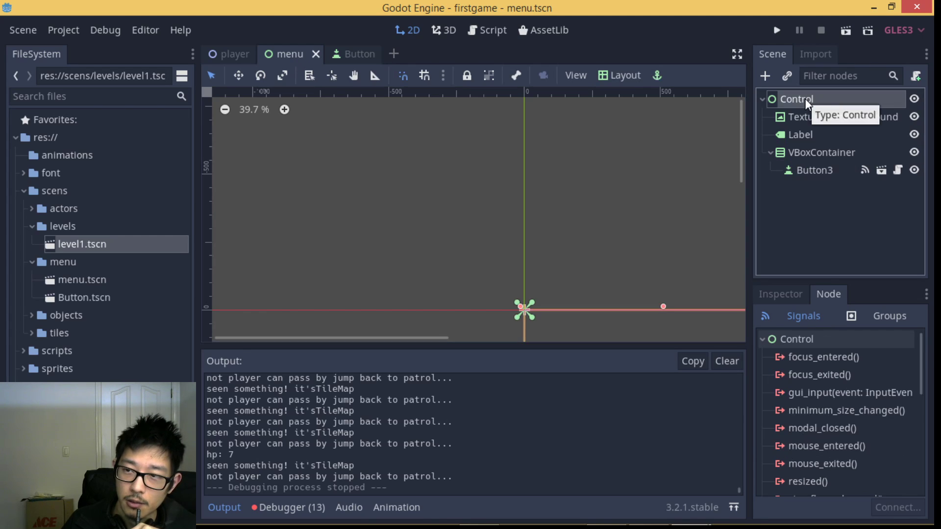
{"action": "scroll", "coordinate": [596, 216], "scroll_direction": "down", "scroll_amount": 7}
{"action": "middle_click_drag", "start_coordinate": [701, 270], "coordinate": [536, 133]}
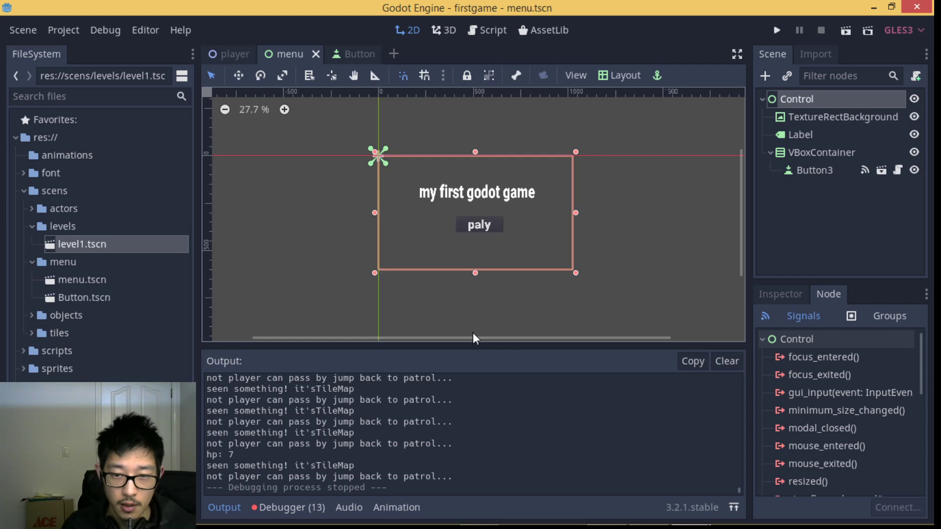
{"action": "mouse_move", "coordinate": [478, 514]}
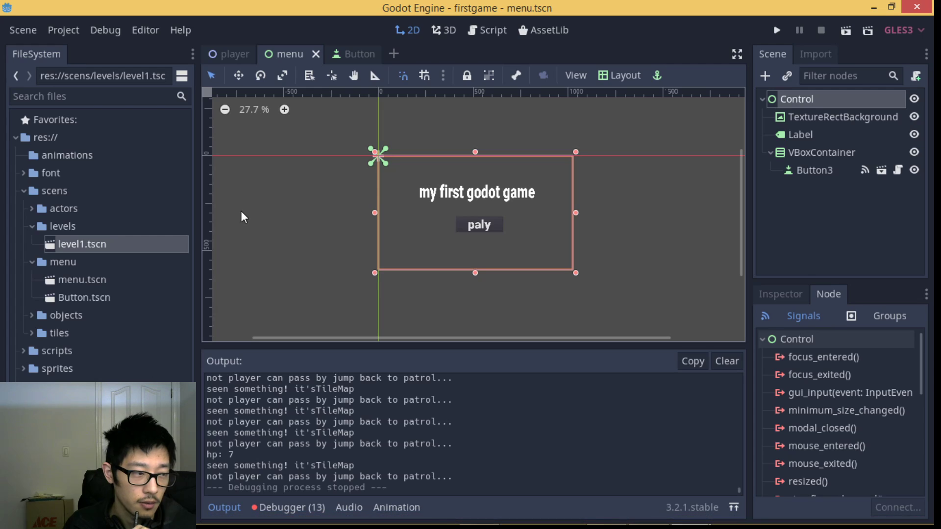
Select the TextureRectBackground node and locate new_dynamicfont.tres in the project's font folder
{"action": "left_click", "coordinate": [811, 117]}
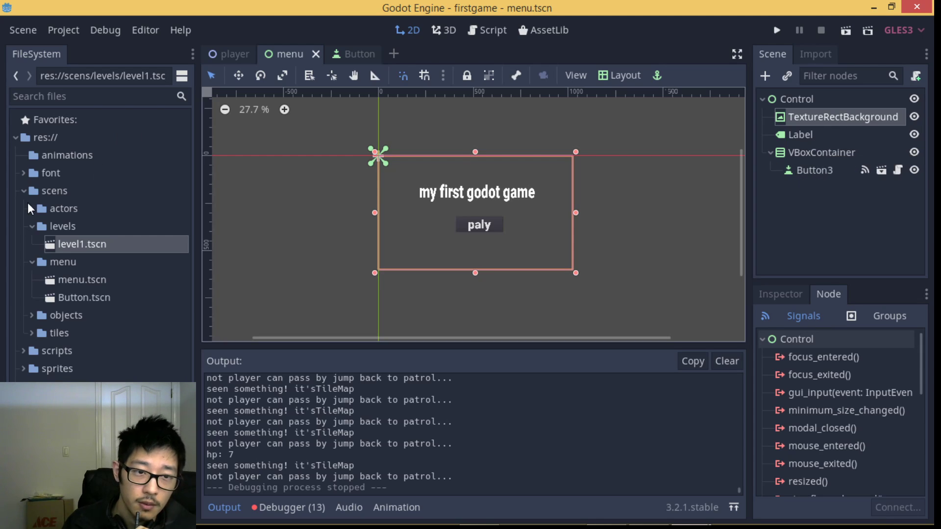
{"action": "left_click", "coordinate": [24, 173]}
{"action": "left_click", "coordinate": [69, 193]}
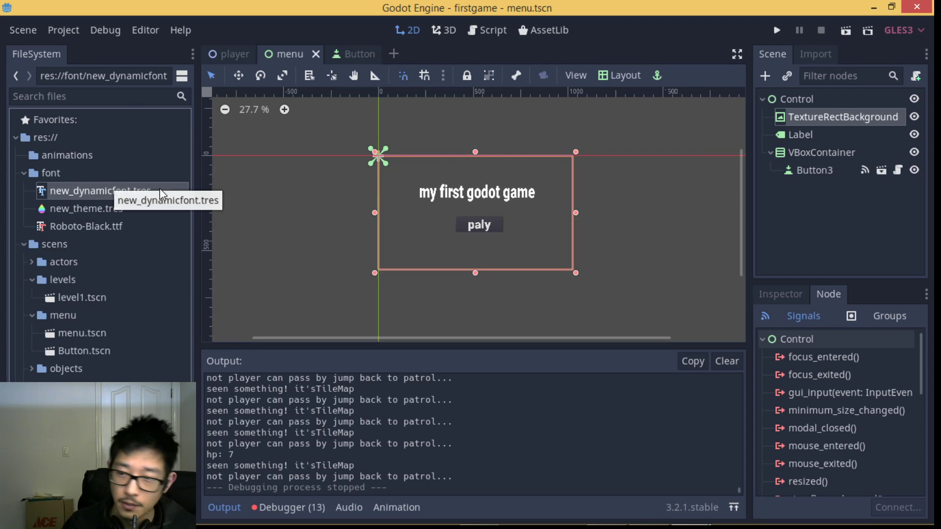
Look up the DynamicFont type among the new resource types by searching for "font", and leave without creating it
{"action": "left_click", "coordinate": [789, 297]}
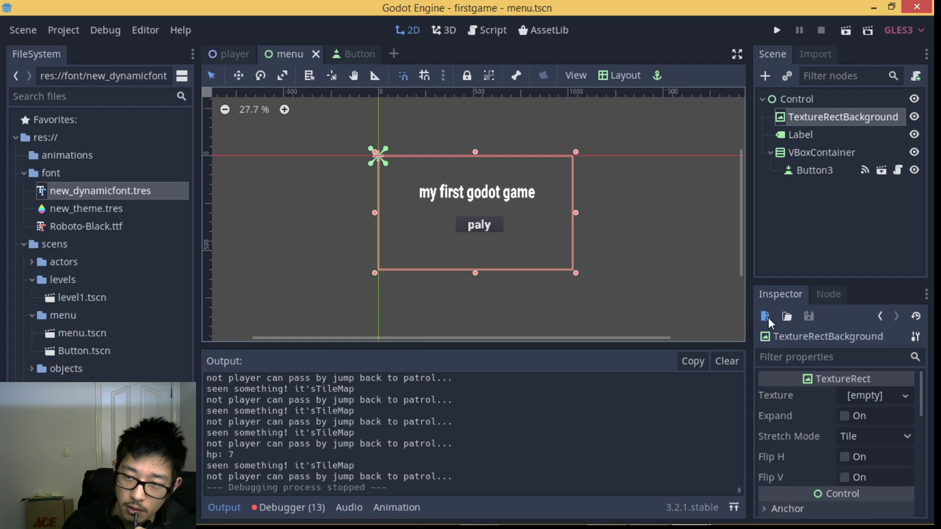
{"action": "left_click", "coordinate": [769, 317]}
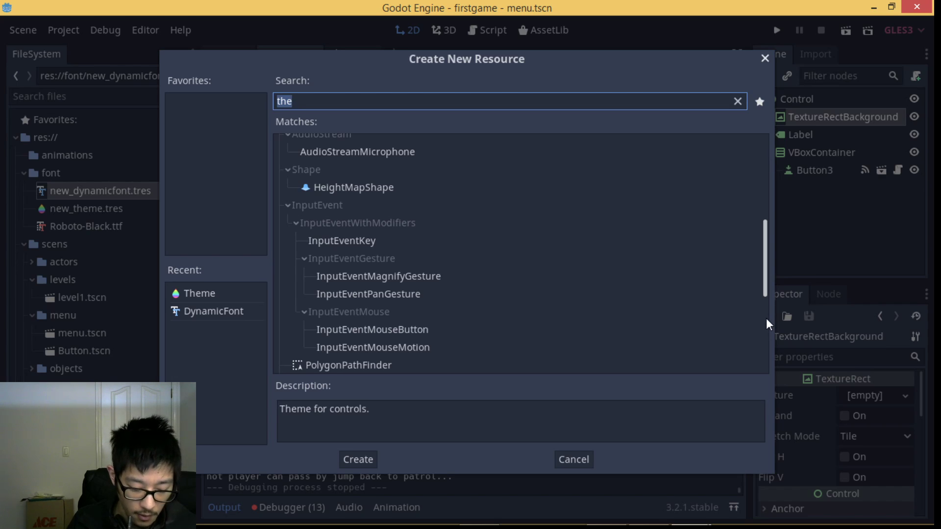
{"action": "type", "text": "font"}
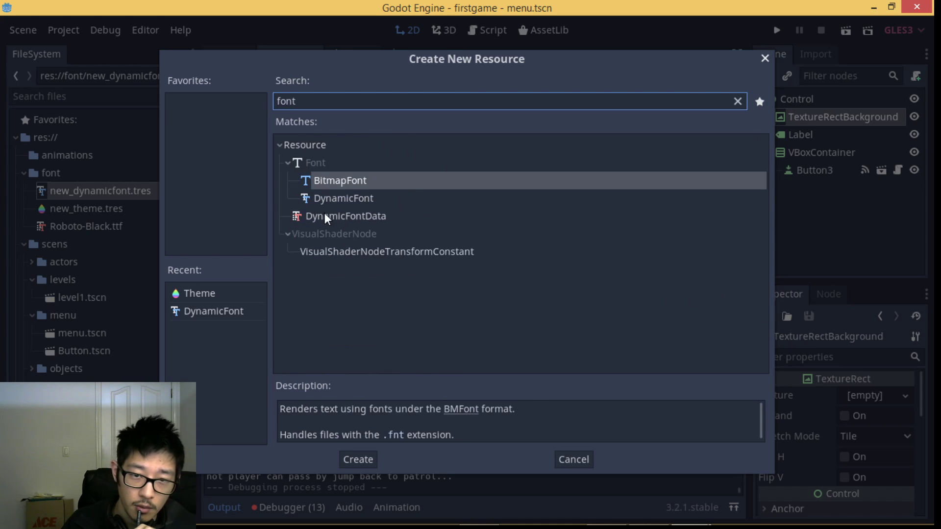
{"action": "left_click", "coordinate": [338, 201]}
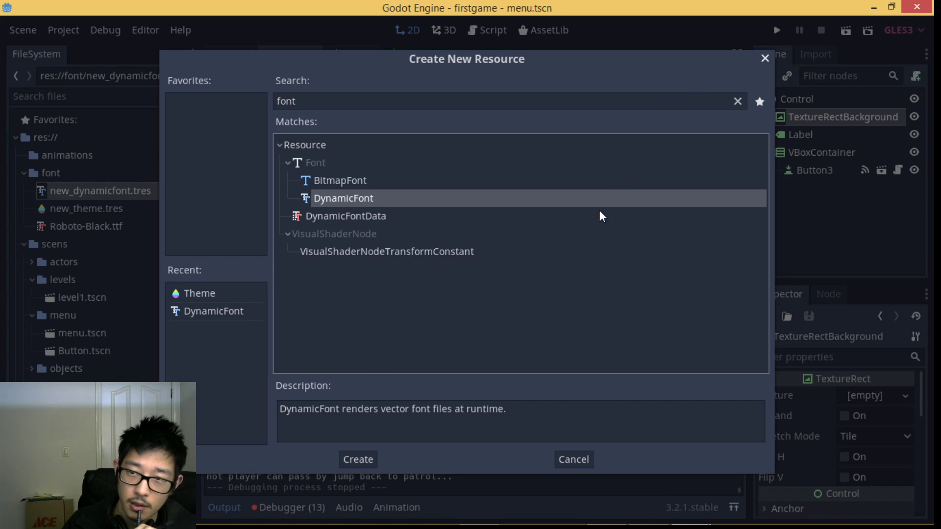
{"action": "left_click", "coordinate": [765, 59]}
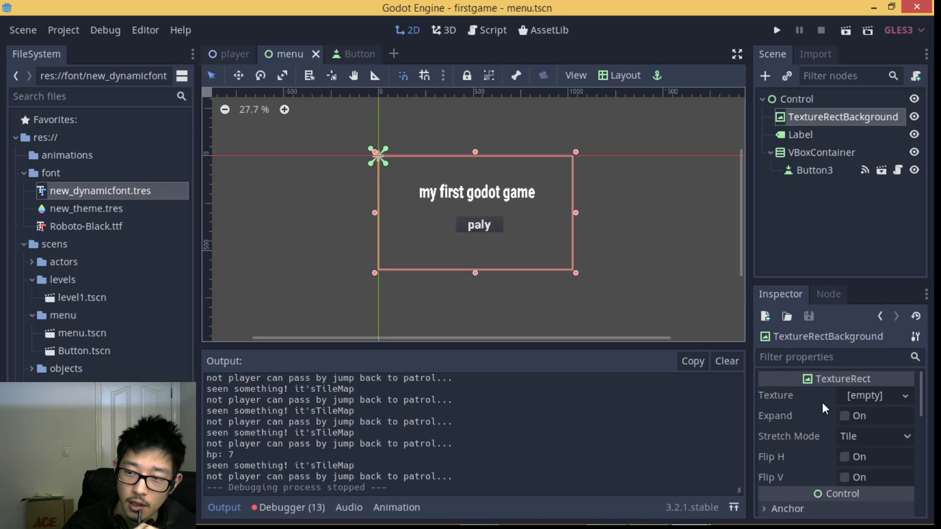
Examine the Theme property of the TextureRectBackground node
{"action": "scroll", "coordinate": [811, 420], "scroll_direction": "down", "scroll_amount": 5}
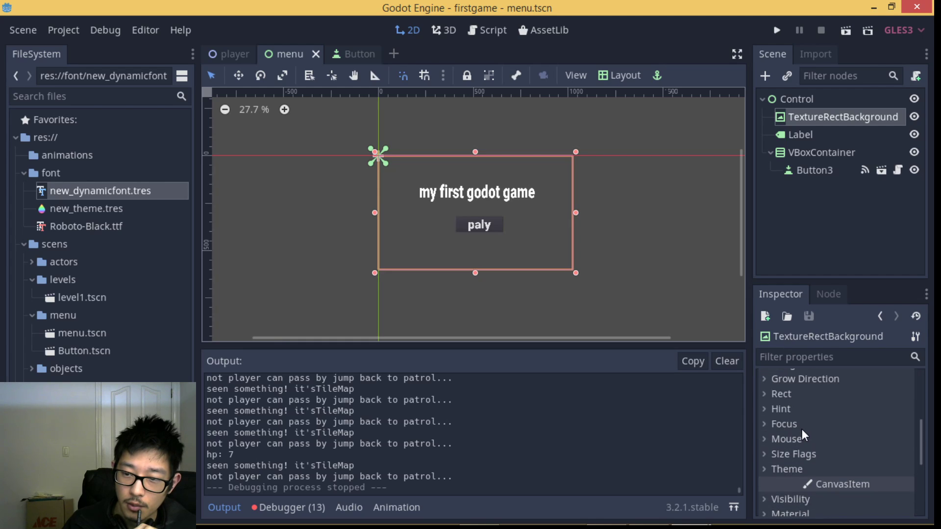
{"action": "left_click", "coordinate": [784, 466]}
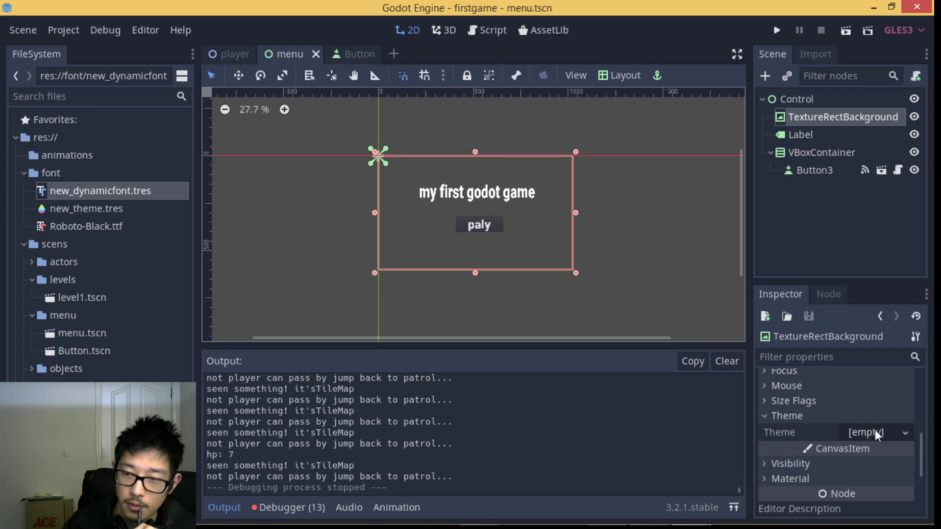
{"action": "scroll", "coordinate": [868, 431], "scroll_direction": "up", "scroll_amount": 5}
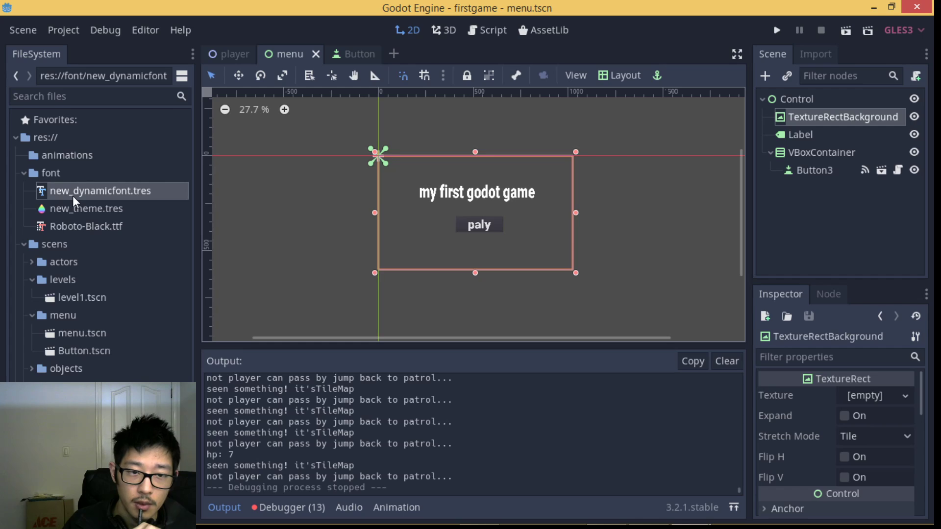
Open new_dynamicfont.tres to examine its Font Data and select the Roboto-Black.ttf font file
{"action": "double_click", "coordinate": [72, 196]}
{"action": "scroll", "coordinate": [842, 435], "scroll_direction": "down", "scroll_amount": 5}
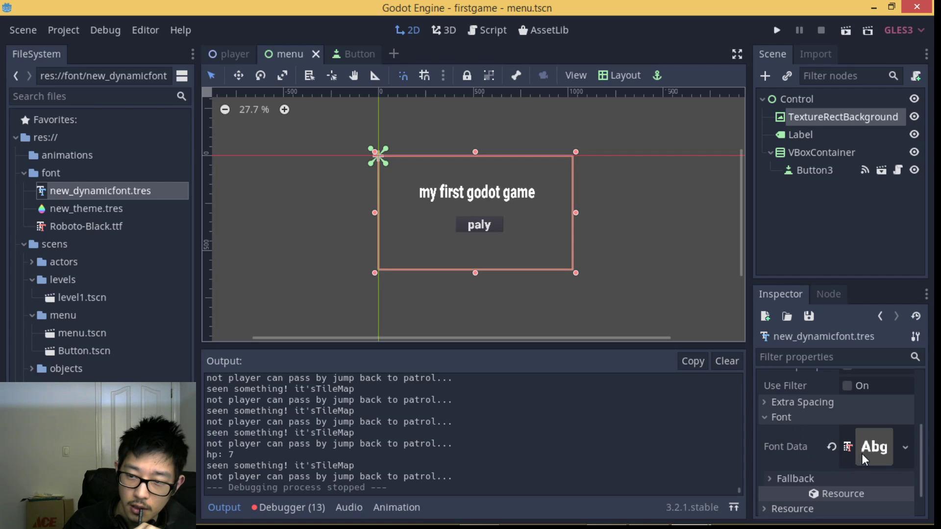
{"action": "left_click", "coordinate": [74, 225]}
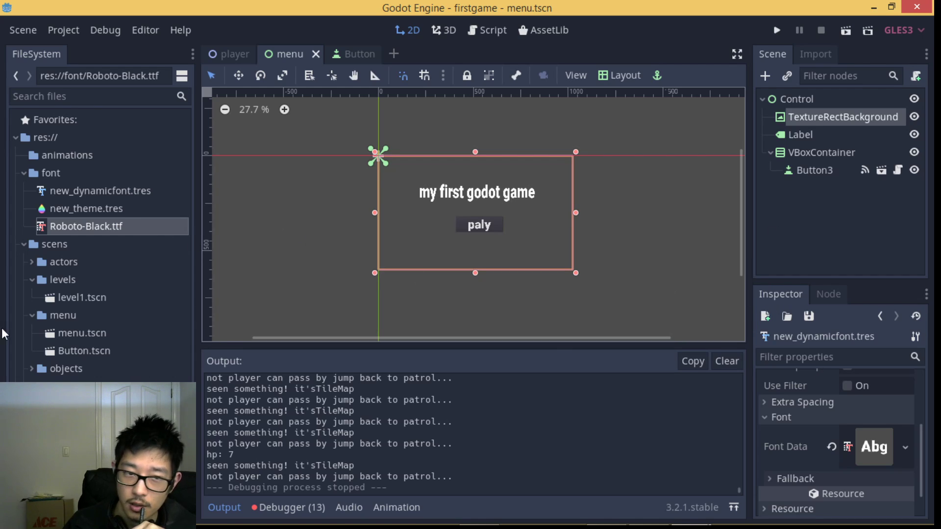
Open new_theme.tres and examine how its default font appears on the previewed controls
{"action": "left_click", "coordinate": [99, 208]}
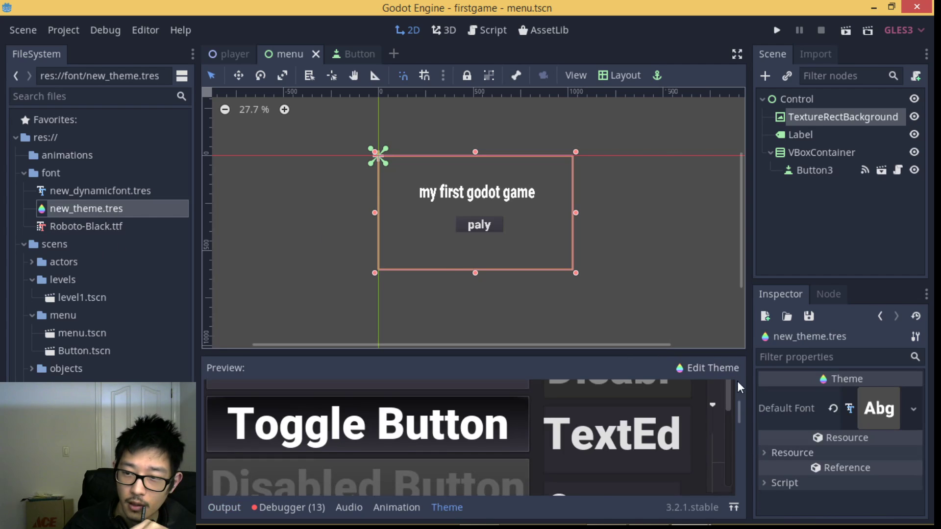
{"action": "scroll", "coordinate": [488, 452], "scroll_direction": "up", "scroll_amount": 3}
{"action": "scroll", "coordinate": [489, 452], "scroll_direction": "down", "scroll_amount": 1}
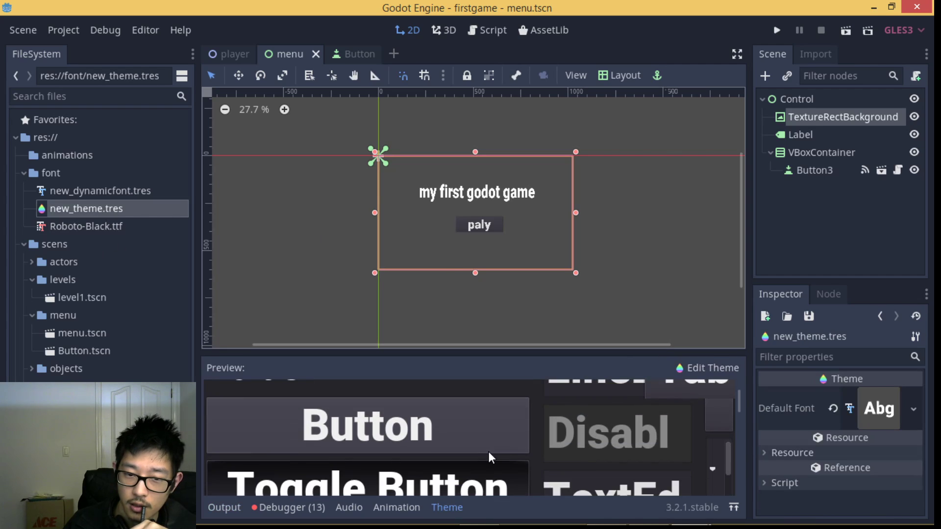
{"action": "scroll", "coordinate": [487, 451], "scroll_direction": "down", "scroll_amount": 5}
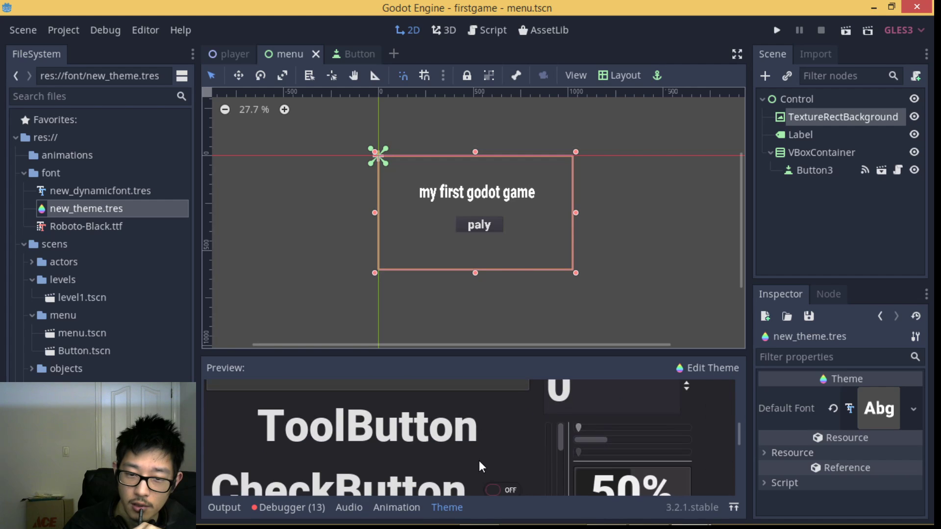
{"action": "scroll", "coordinate": [480, 466], "scroll_direction": "down", "scroll_amount": 2}
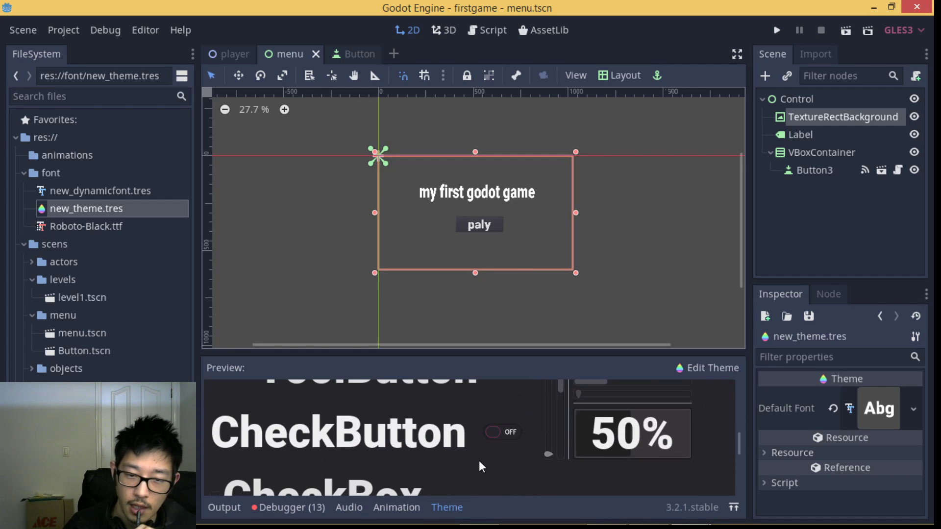
{"action": "scroll", "coordinate": [479, 461], "scroll_direction": "up", "scroll_amount": 3}
{"action": "scroll", "coordinate": [488, 421], "scroll_direction": "up", "scroll_amount": 1}
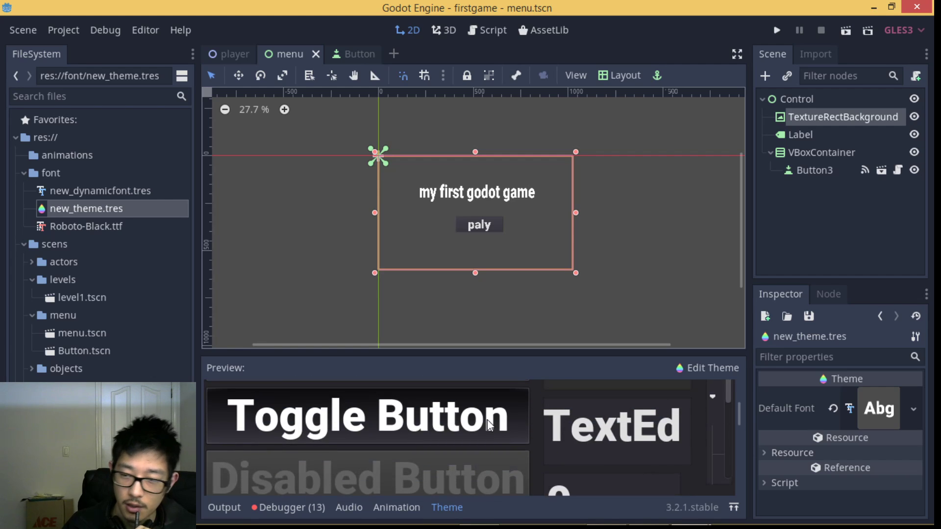
{"action": "scroll", "coordinate": [489, 425], "scroll_direction": "up", "scroll_amount": 4}
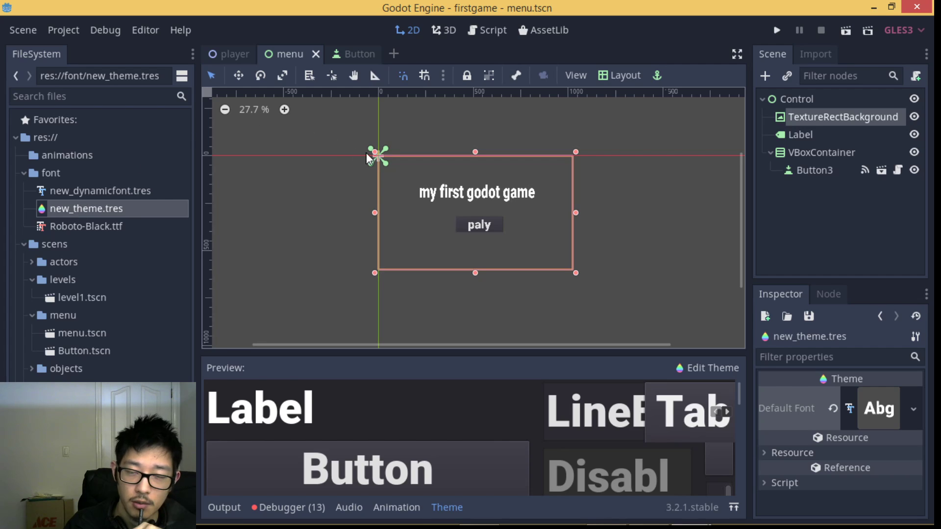
Review the menu scene's Control, TextureRectBackground, Label and VBoxContainer nodes one after another
{"action": "left_click", "coordinate": [801, 100]}
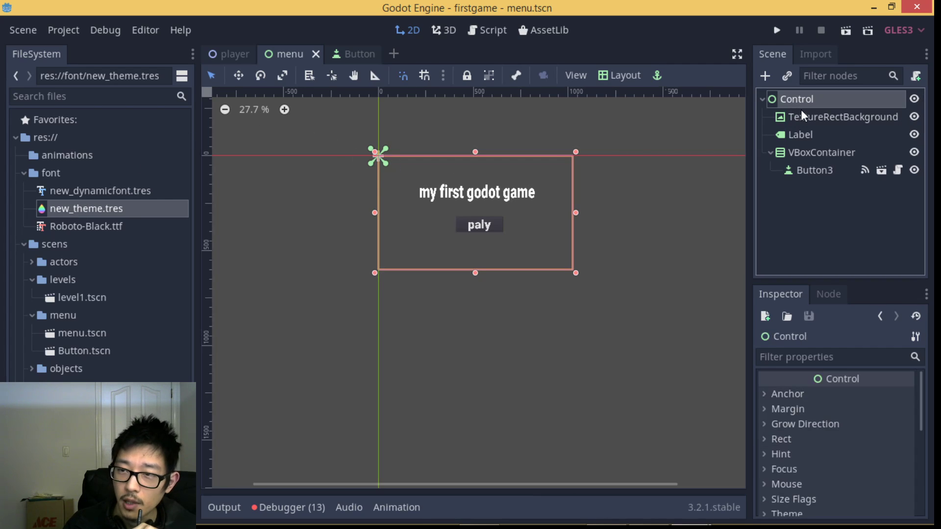
{"action": "left_click", "coordinate": [801, 118]}
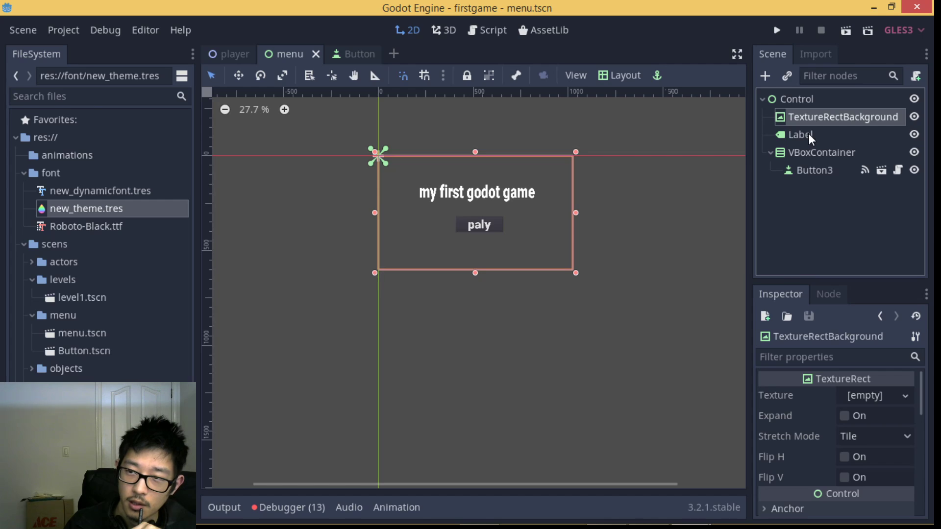
{"action": "double_click", "coordinate": [796, 136]}
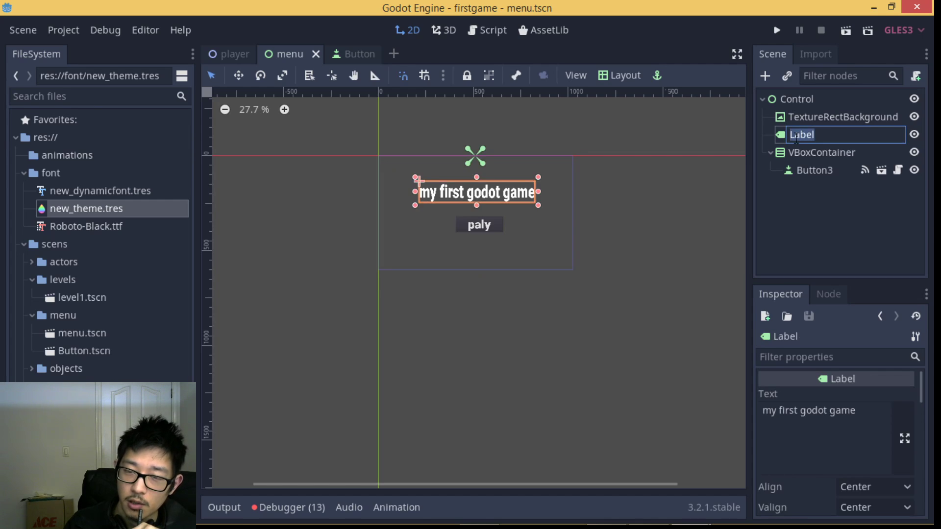
{"action": "left_click", "coordinate": [806, 241]}
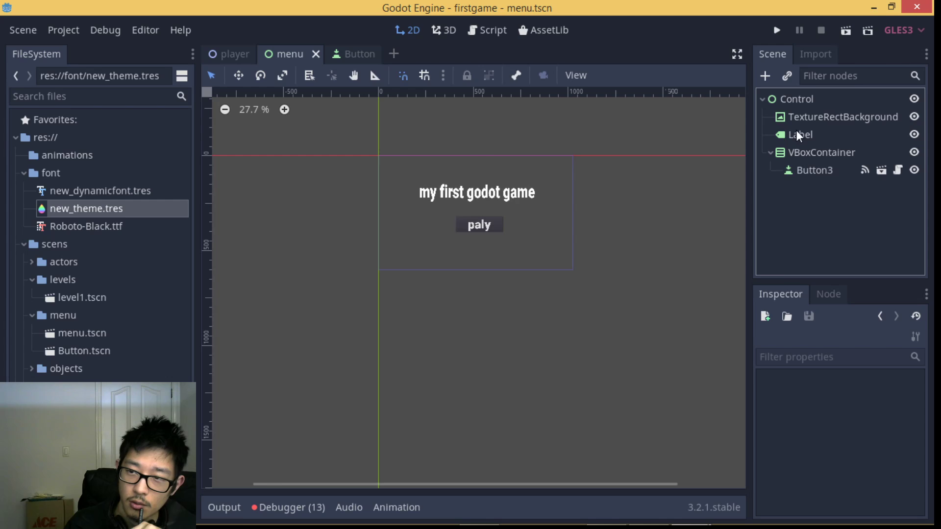
{"action": "left_click", "coordinate": [797, 132]}
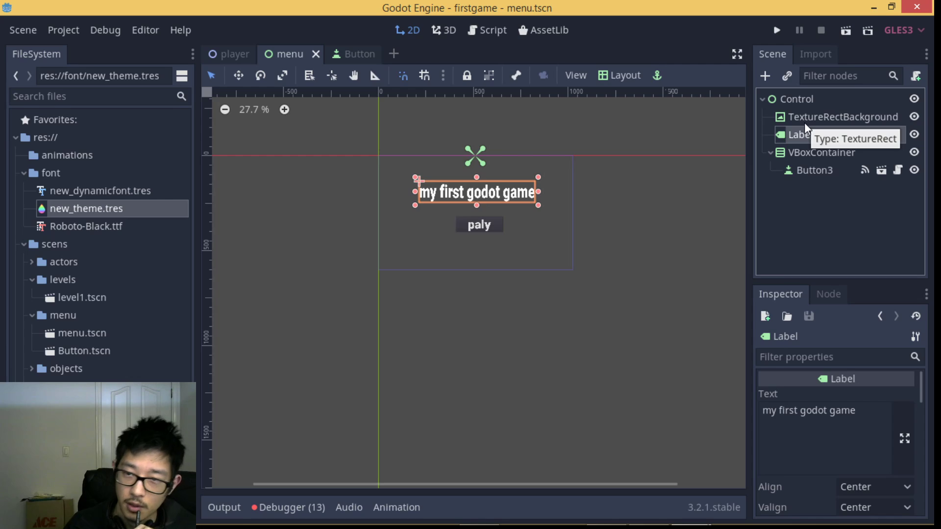
{"action": "left_click", "coordinate": [826, 191]}
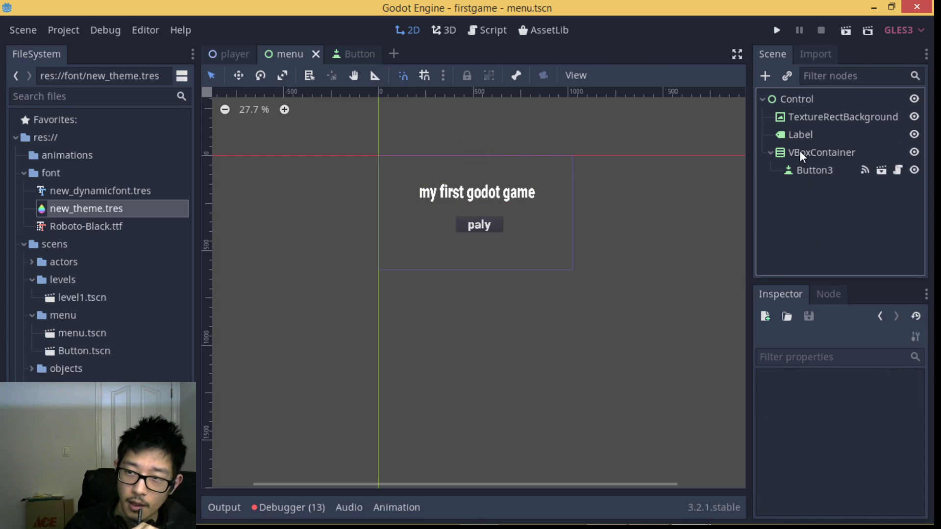
{"action": "left_click", "coordinate": [799, 152]}
{"action": "left_click", "coordinate": [804, 179]}
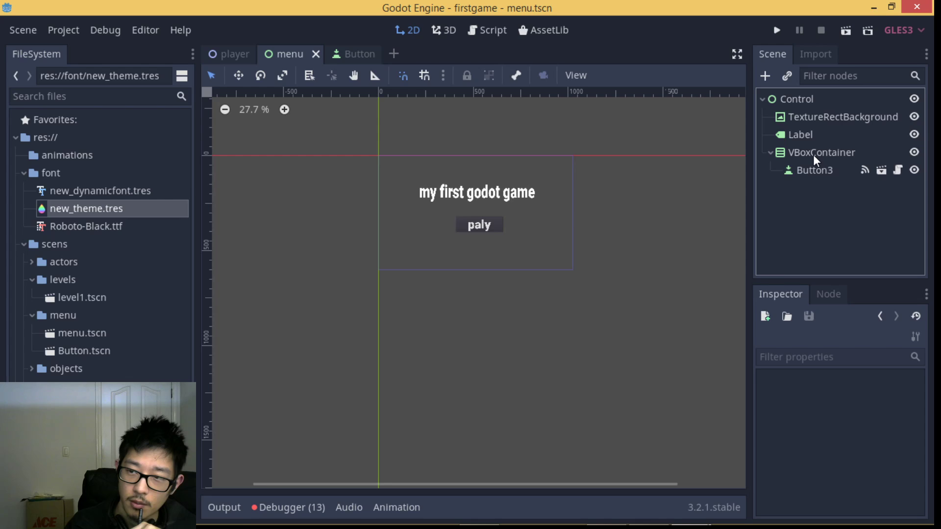
Look up the VBoxContainer node type by searching the available nodes for "contin", without creating a node
{"action": "left_click", "coordinate": [766, 76]}
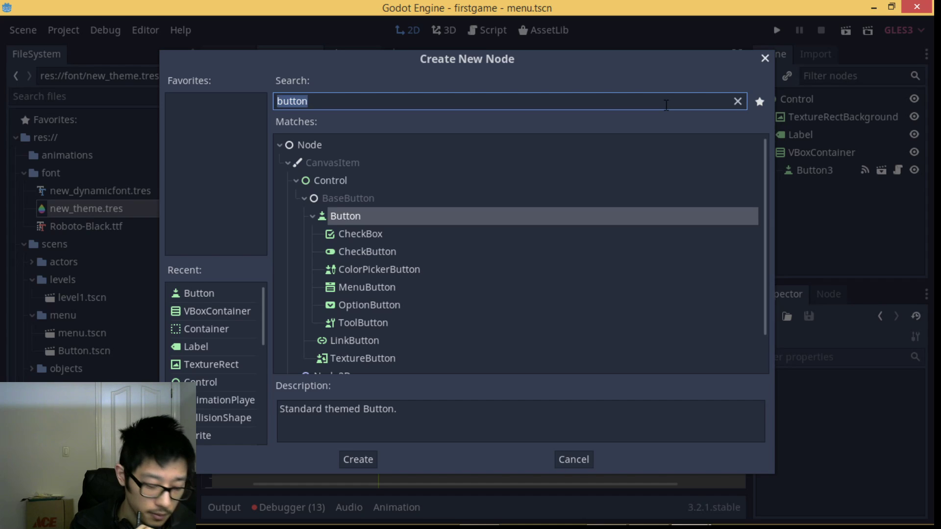
{"action": "type", "text": "c"}
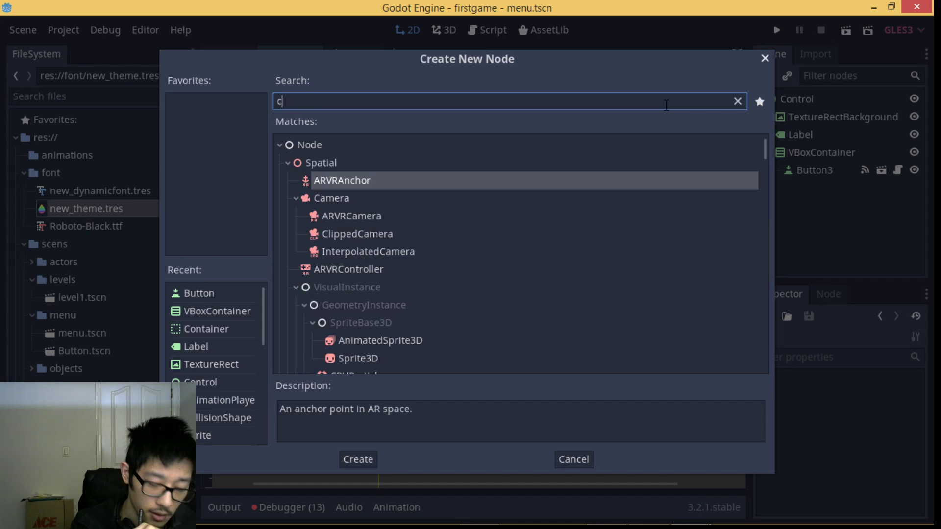
{"action": "type", "text": "on"}
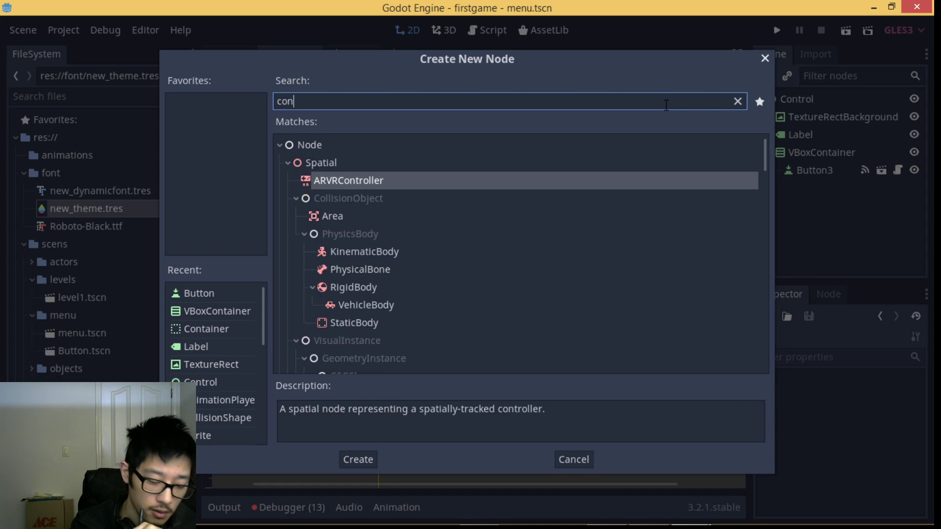
{"action": "type", "text": "tin"}
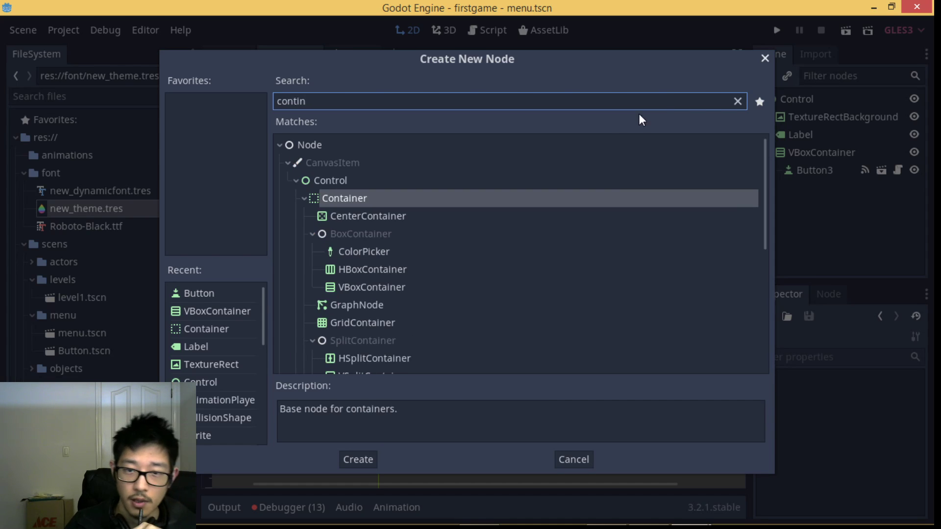
{"action": "left_click", "coordinate": [358, 291]}
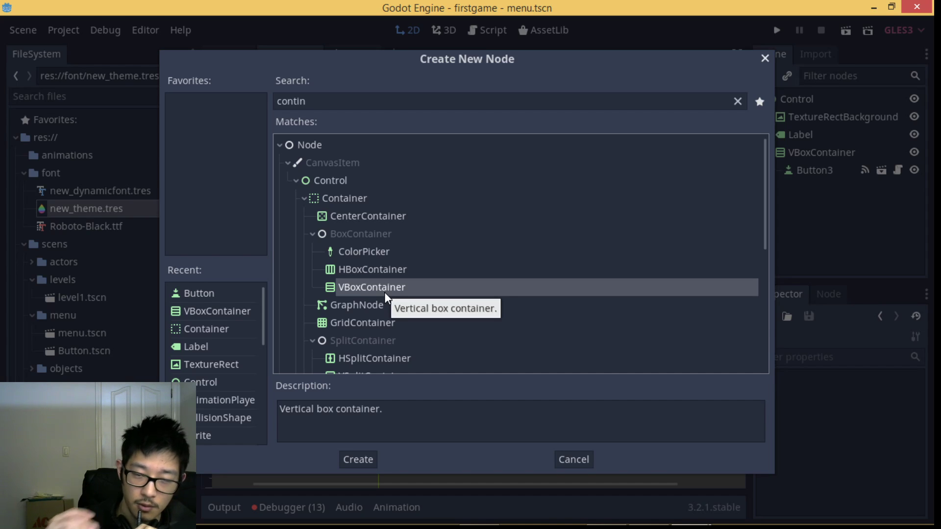
{"action": "left_click", "coordinate": [764, 59]}
Inspect the VBoxContainer node and its Button3 child in the menu scene
{"action": "left_click", "coordinate": [810, 154]}
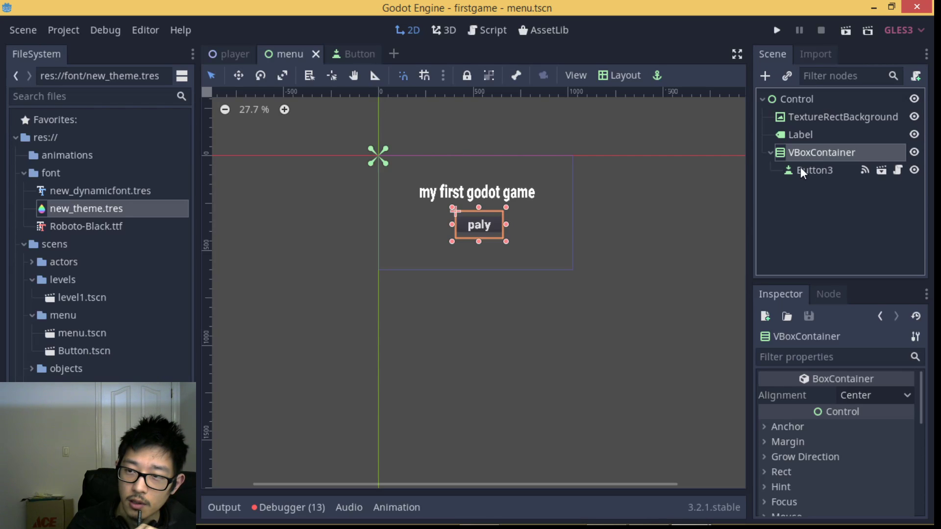
{"action": "left_click", "coordinate": [801, 168]}
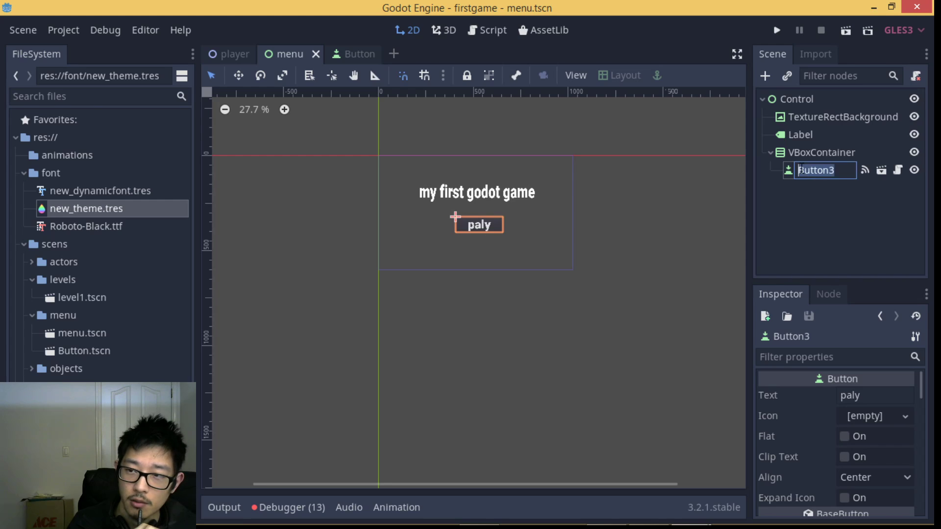
{"action": "left_click", "coordinate": [793, 202]}
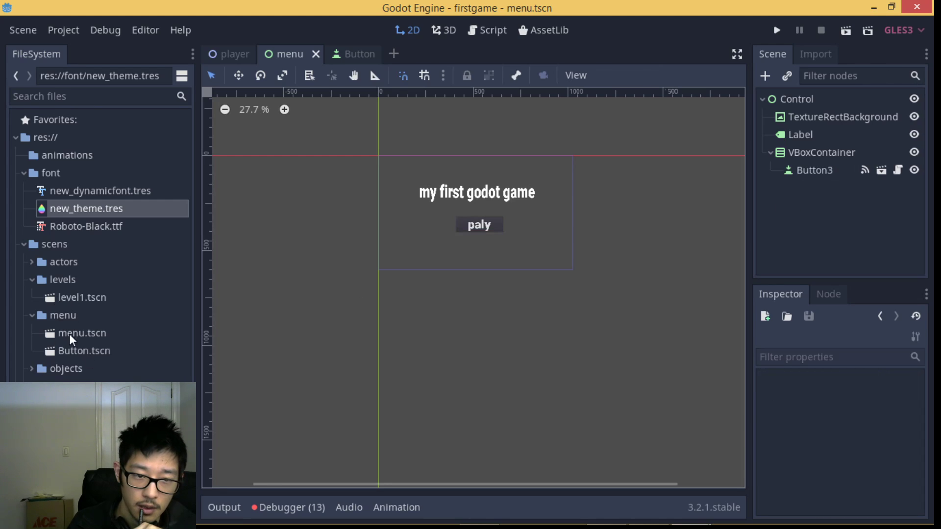
Open Button.tscn and examine the Button node's properties, including the Align options, keeping Center selected
{"action": "double_click", "coordinate": [69, 351]}
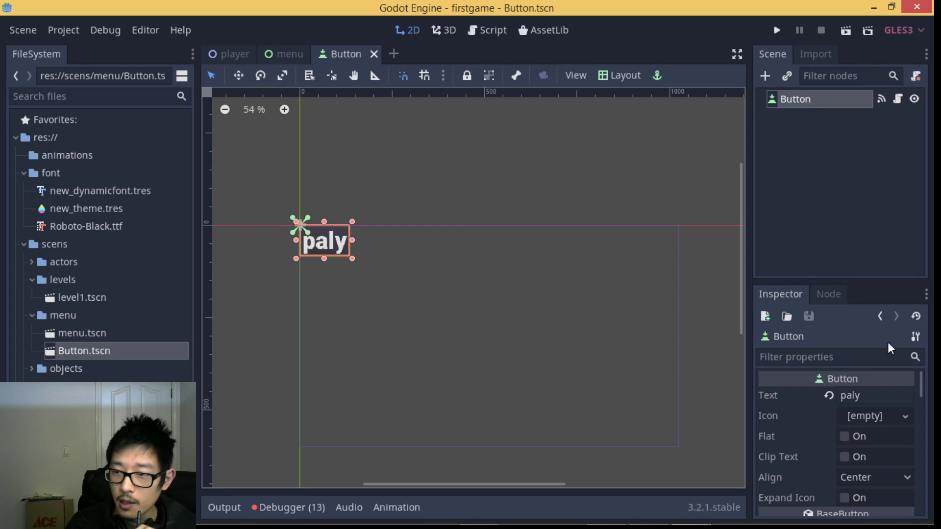
{"action": "scroll", "coordinate": [843, 393], "scroll_direction": "down", "scroll_amount": 2}
{"action": "scroll", "coordinate": [821, 416], "scroll_direction": "up", "scroll_amount": 2}
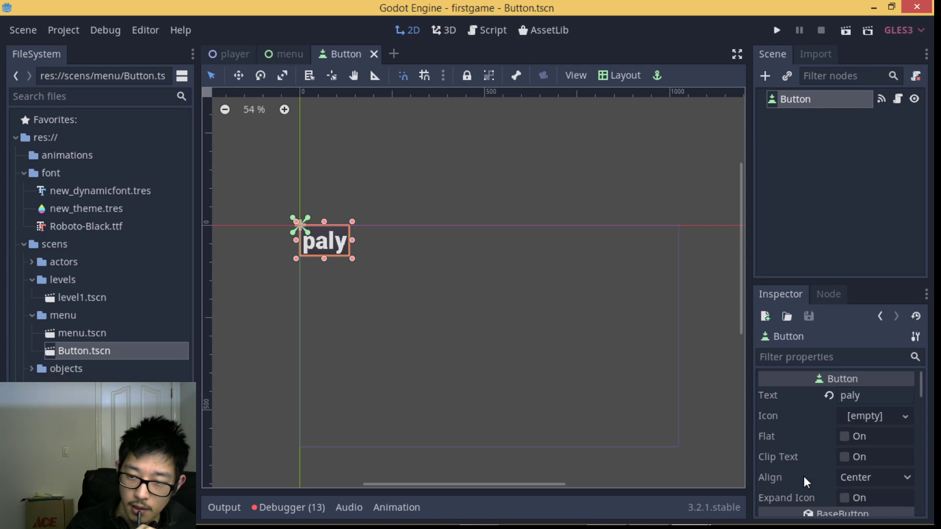
{"action": "left_click", "coordinate": [862, 477]}
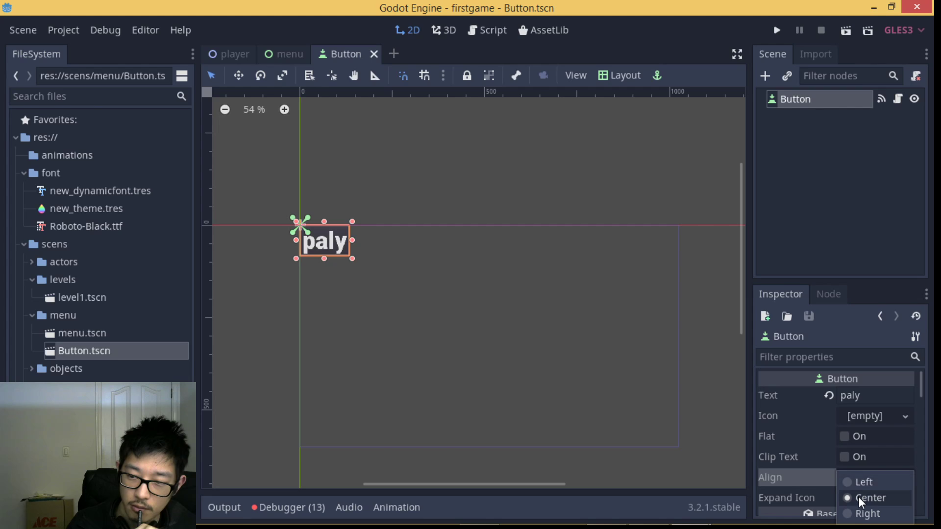
{"action": "left_click", "coordinate": [860, 498]}
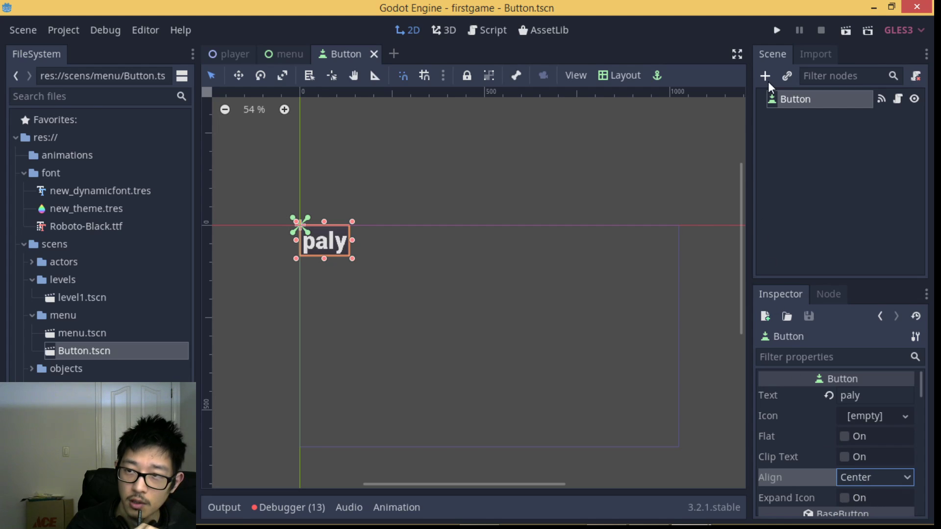
Return to the menu scene and check how Button3 is placed as an instance inside the VBoxContainer
{"action": "left_click", "coordinate": [287, 49]}
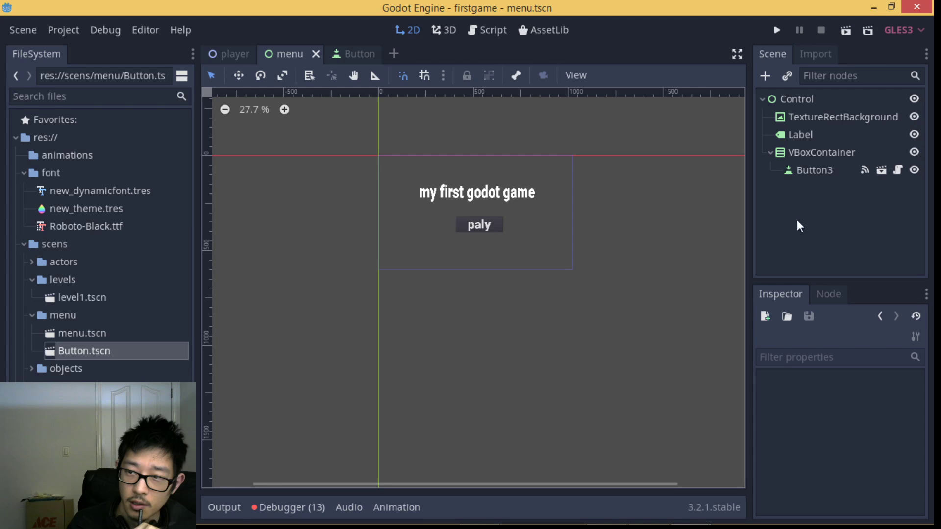
{"action": "left_click", "coordinate": [816, 167]}
{"action": "left_click", "coordinate": [810, 150]}
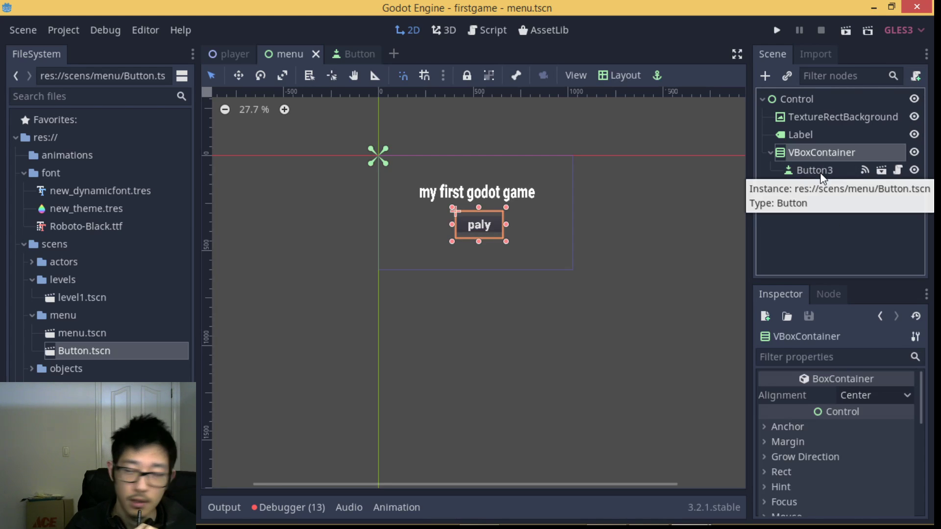
{"action": "left_click", "coordinate": [816, 171]}
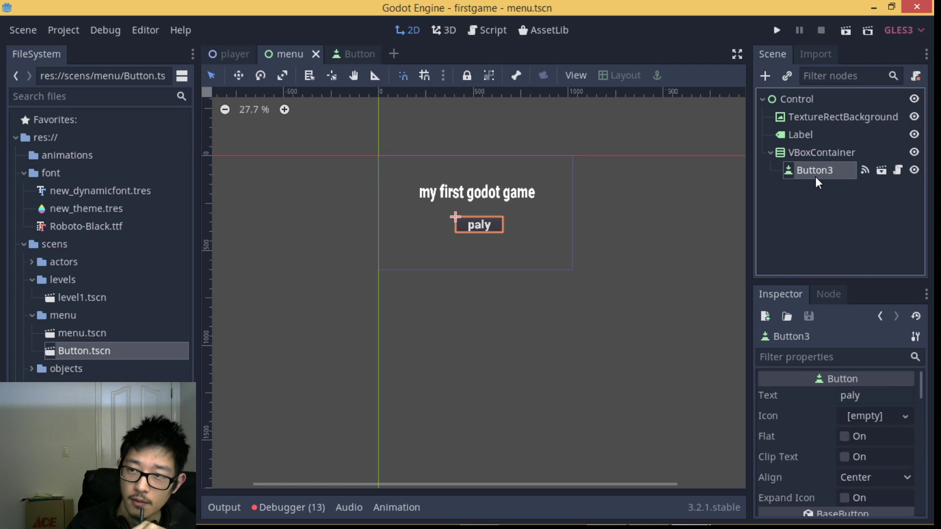
In the Button scene, view the attached playbutton.gd script and examine the button_up() signal's connection to _on_button_up()
{"action": "left_click", "coordinate": [357, 57]}
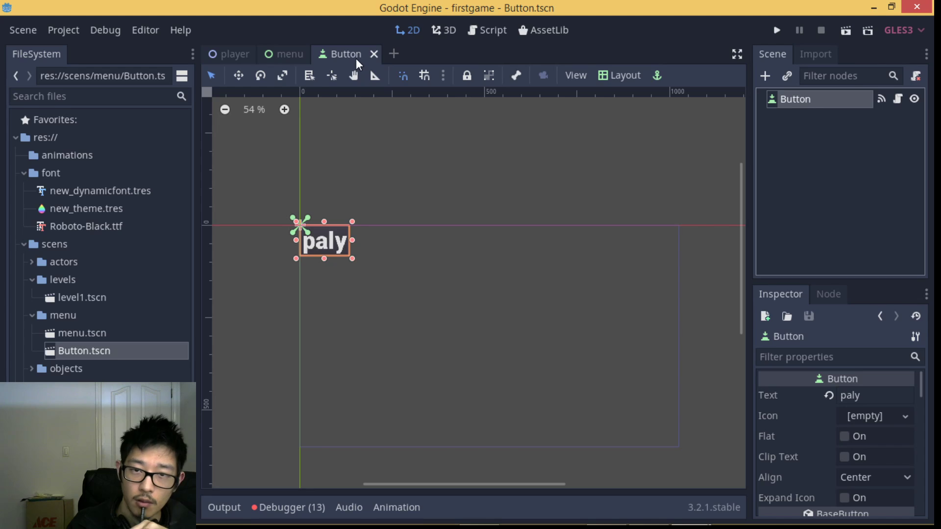
{"action": "left_click", "coordinate": [898, 100]}
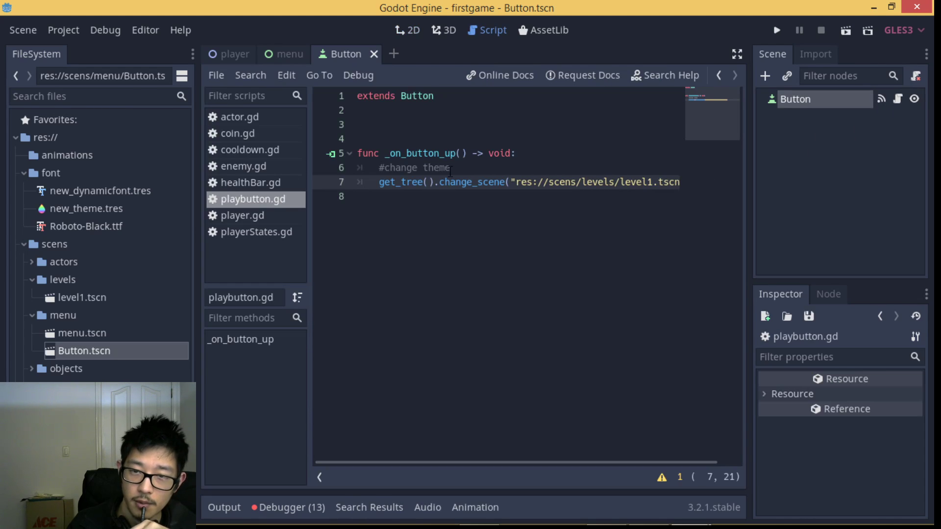
{"action": "left_click", "coordinate": [828, 294]}
{"action": "left_click", "coordinate": [852, 98]}
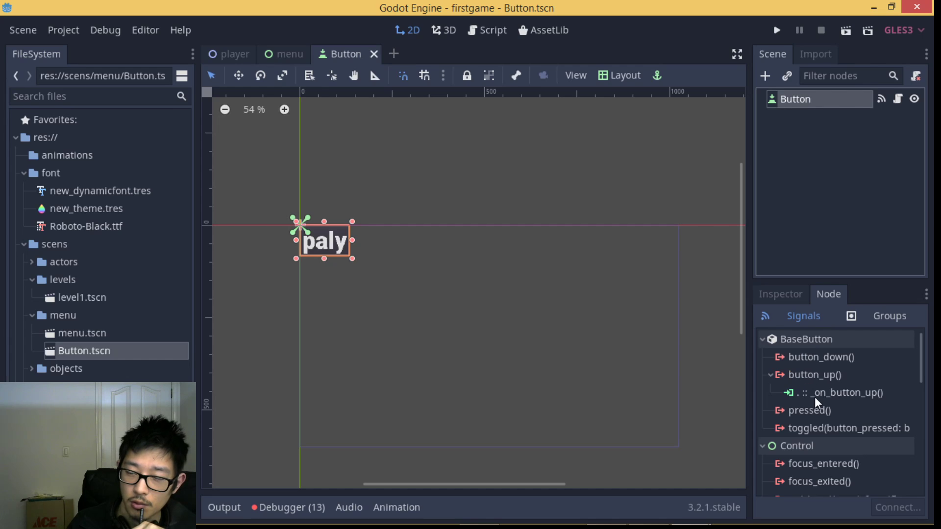
{"action": "left_click", "coordinate": [831, 395]}
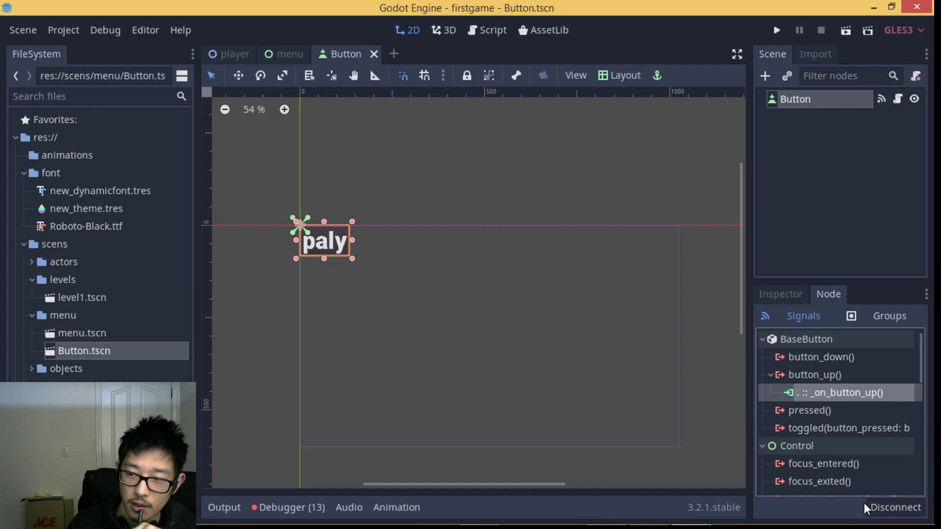
{"action": "left_click", "coordinate": [813, 376]}
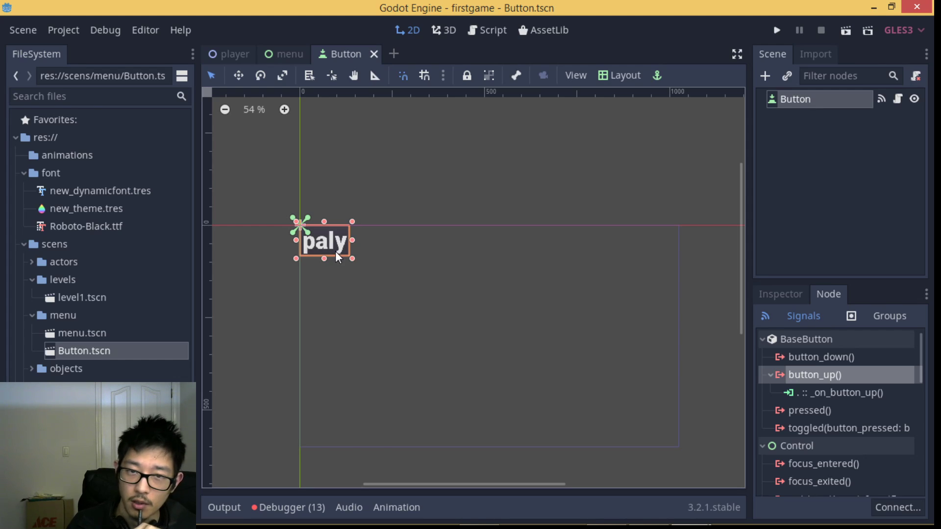
Run the menu scene to test that its paly button starts the level, and close the game window
{"action": "left_click", "coordinate": [280, 49]}
{"action": "scroll", "coordinate": [590, 219], "scroll_direction": "up", "scroll_amount": 5}
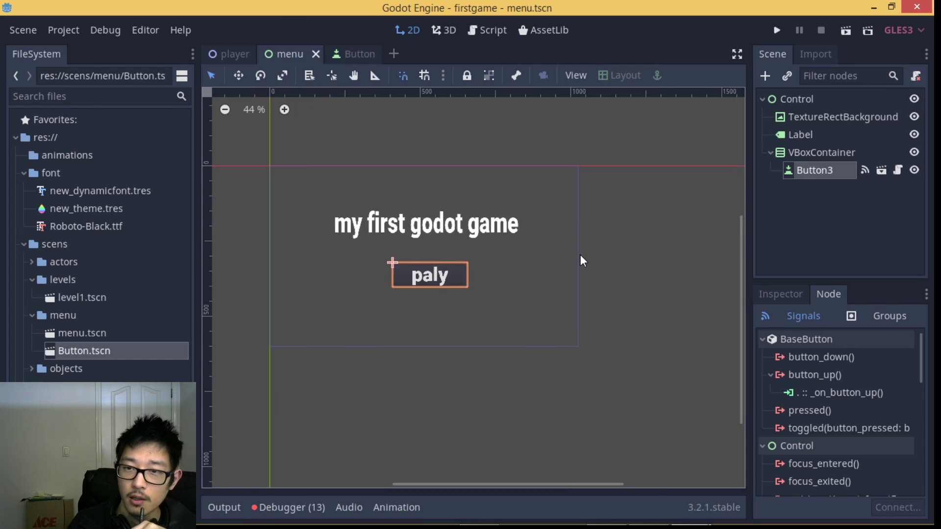
{"action": "middle_click_drag", "start_coordinate": [581, 254], "coordinate": [588, 269]}
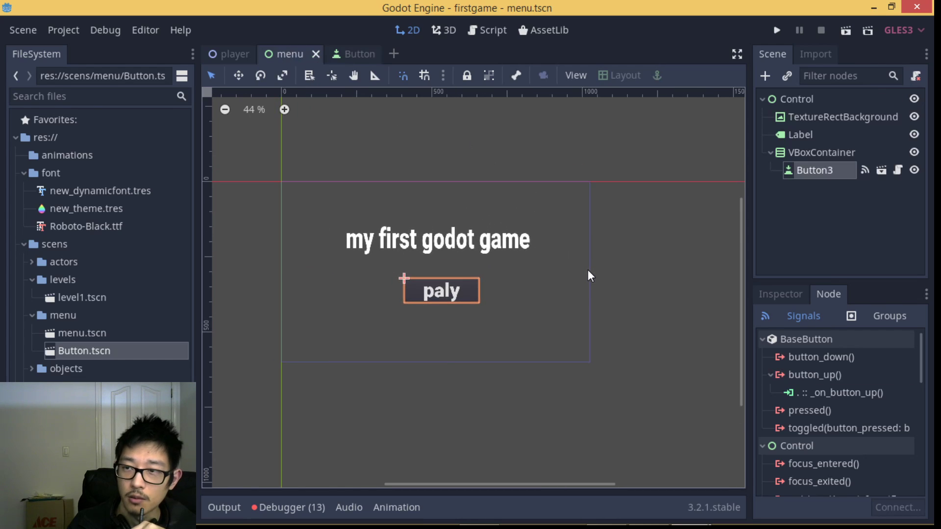
{"action": "left_click", "coordinate": [841, 30]}
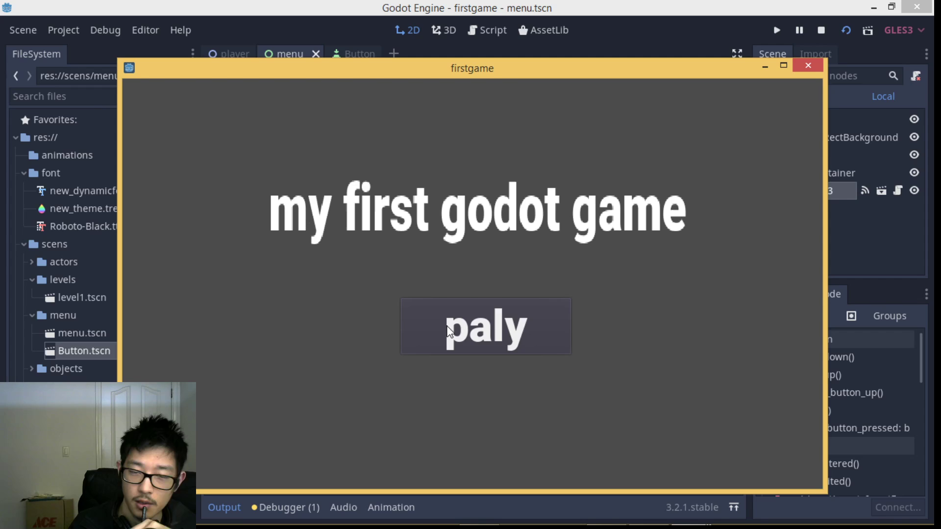
{"action": "left_click", "coordinate": [473, 323]}
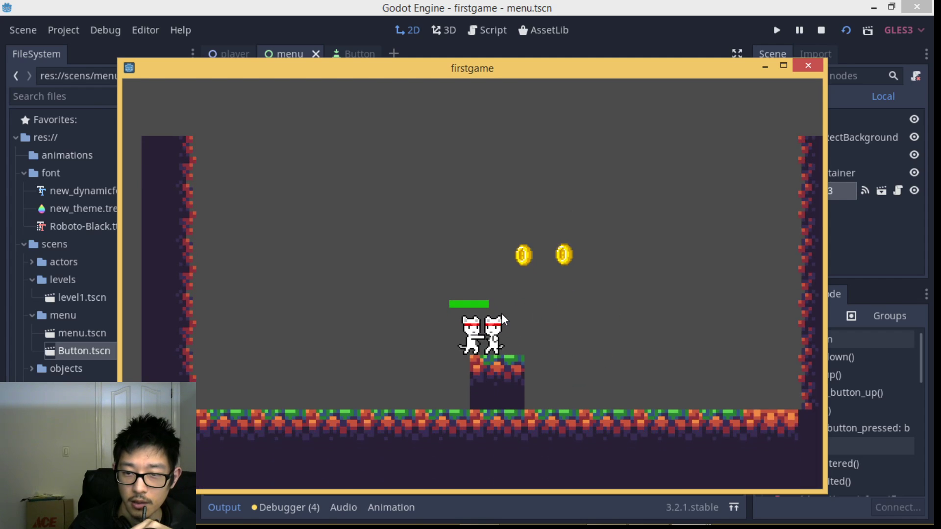
{"action": "left_click", "coordinate": [808, 66]}
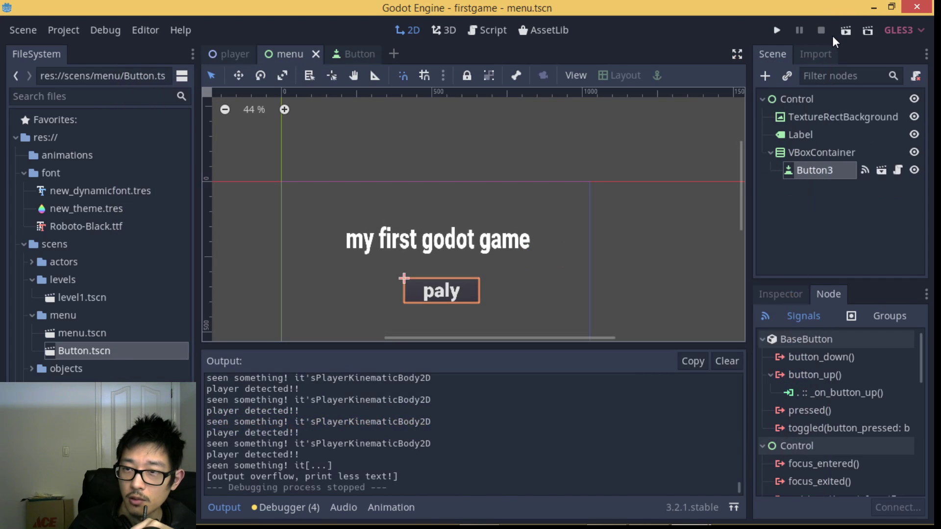
Reopen the Button's playbutton.gd script and examine the _on_button_up function and its get_tree().change_scene call
{"action": "left_click", "coordinate": [349, 53]}
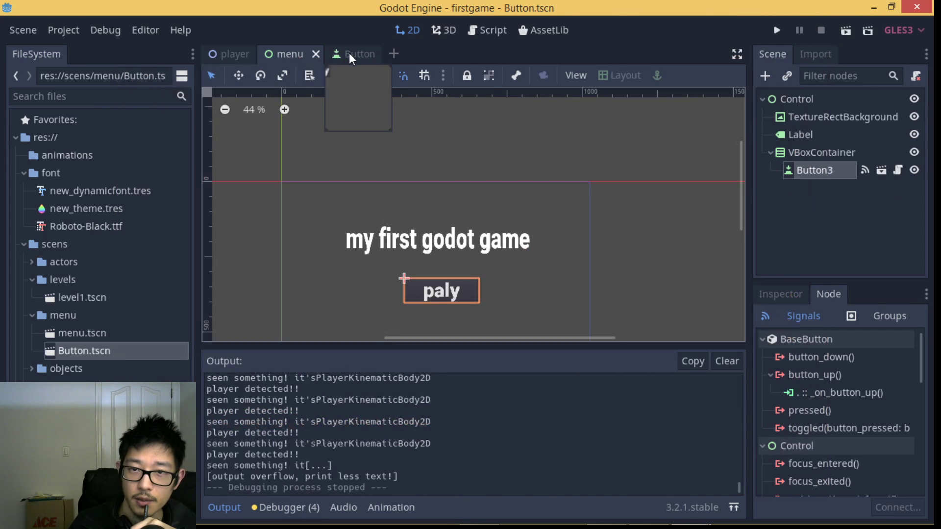
{"action": "left_click", "coordinate": [897, 99]}
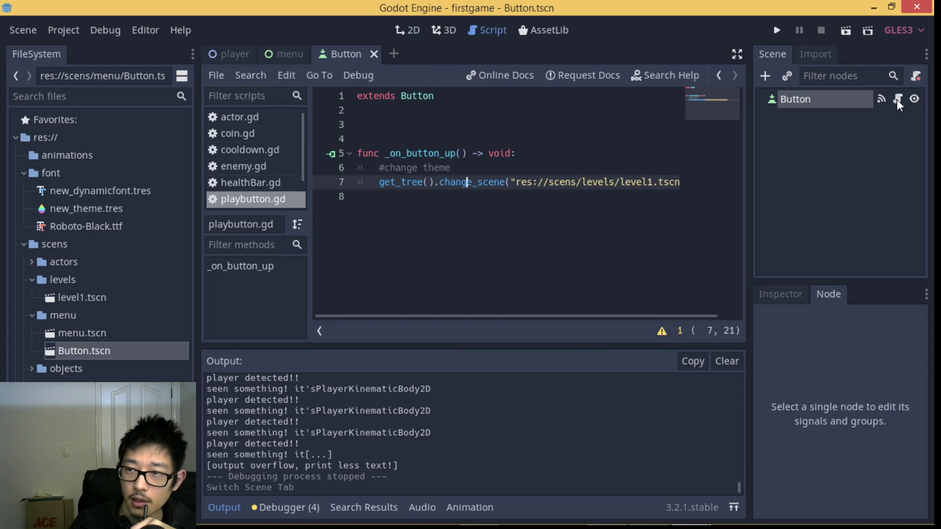
{"action": "left_click", "coordinate": [400, 142]}
{"action": "double_click", "coordinate": [418, 153]}
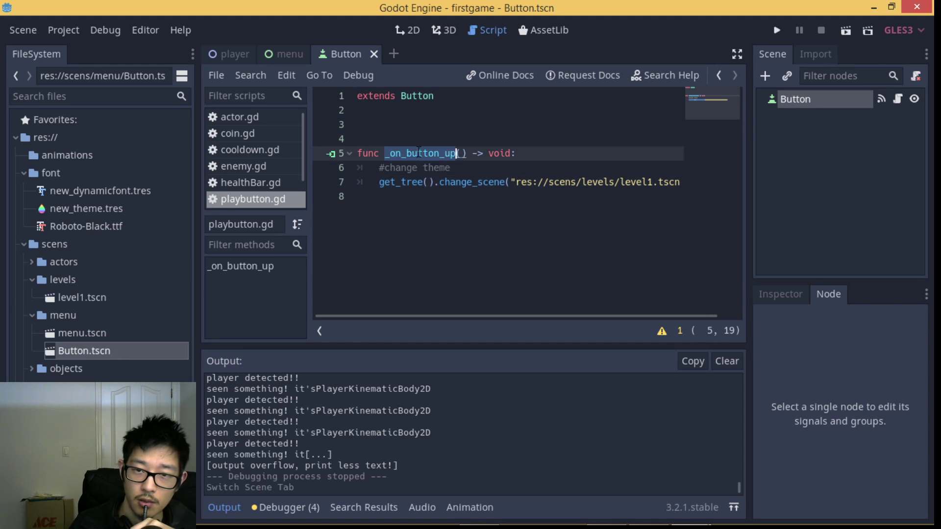
{"action": "double_click", "coordinate": [421, 182]}
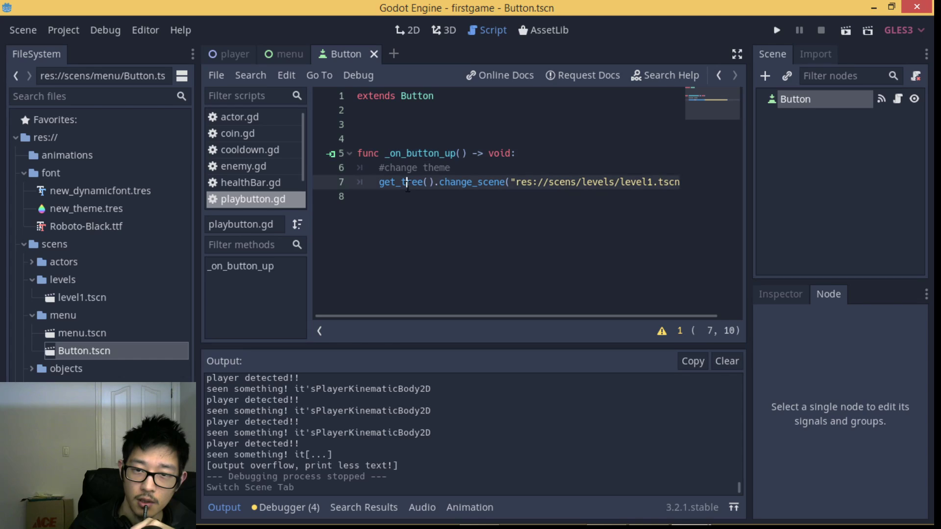
{"action": "double_click", "coordinate": [472, 182]}
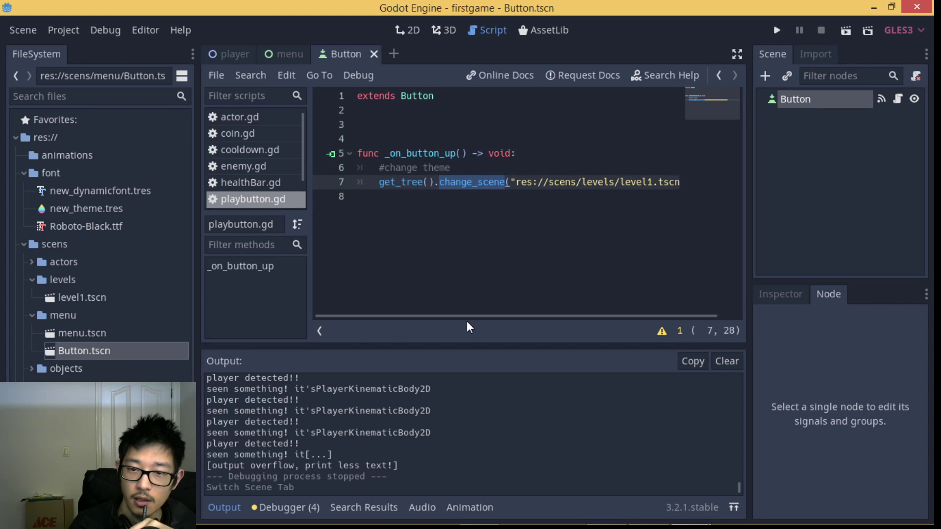
{"action": "left_click_drag", "start_coordinate": [467, 316], "coordinate": [562, 314]}
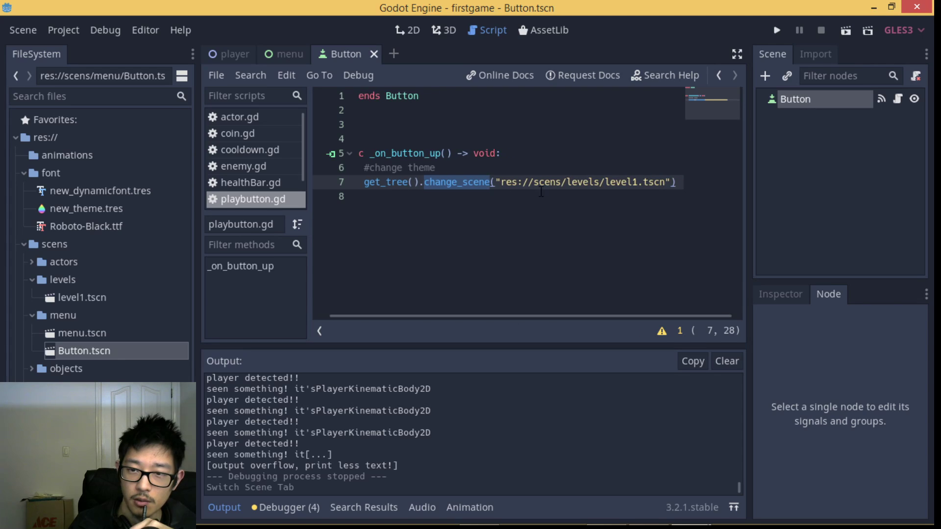
{"action": "left_click", "coordinate": [447, 226]}
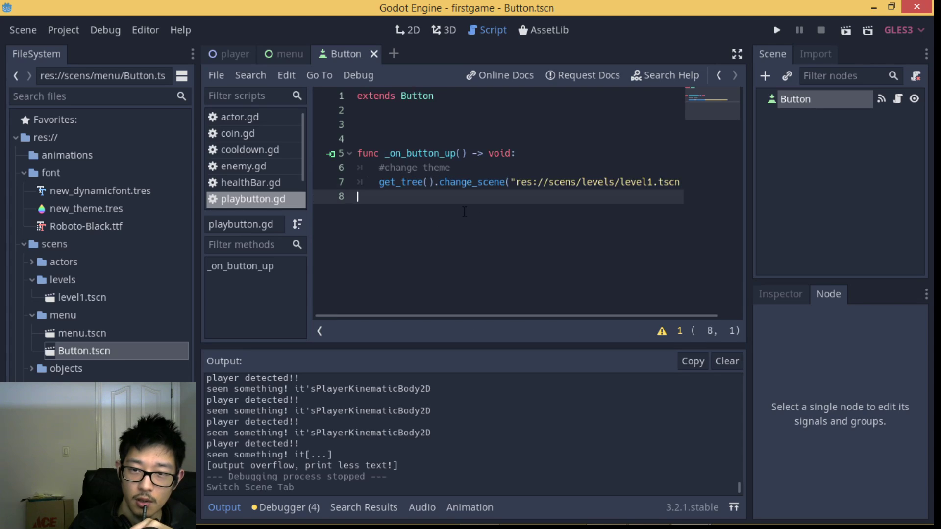
Replace the path string in the change_scene call with the level1.tscn file's path, "res://scens/levels/level1.tscn", and save the script
{"action": "left_click_drag", "start_coordinate": [513, 185], "coordinate": [671, 186]}
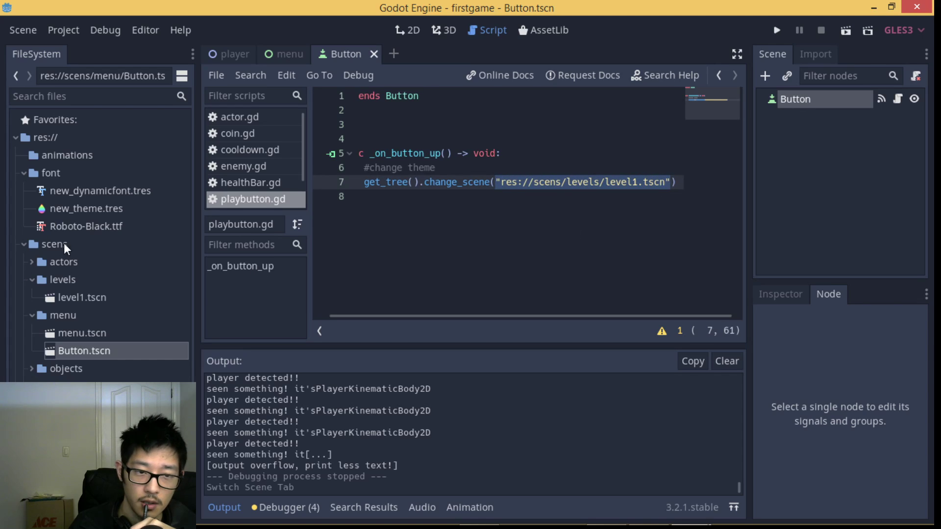
{"action": "left_click", "coordinate": [70, 296]}
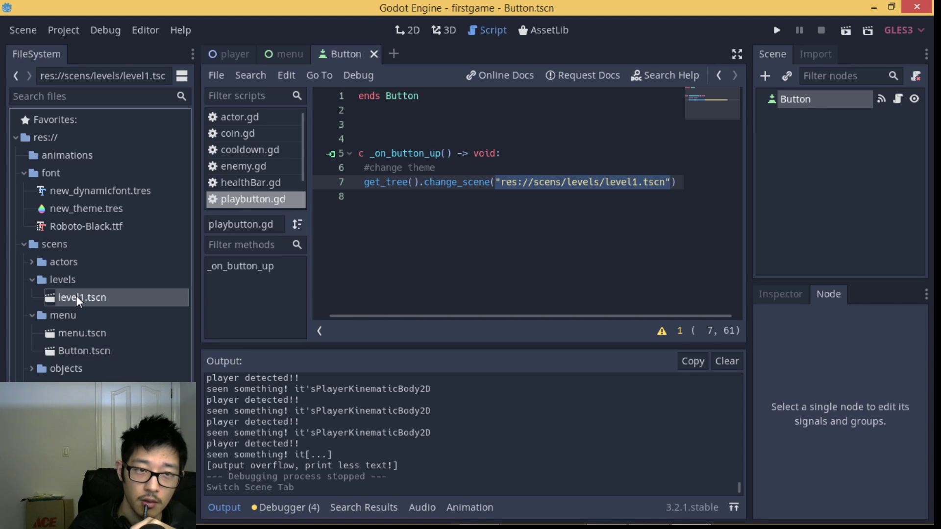
{"action": "left_click_drag", "start_coordinate": [76, 295], "coordinate": [534, 177]}
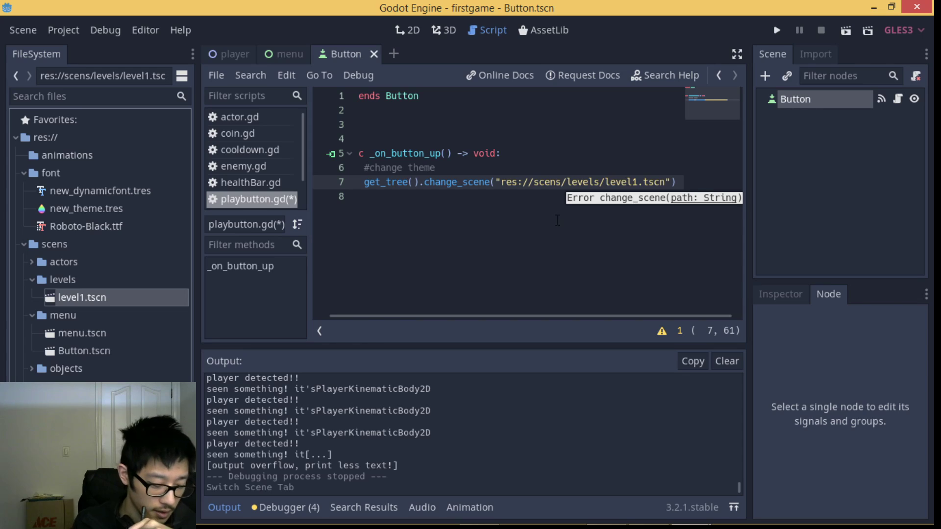
{"action": "key", "text": "ctrl+s"}
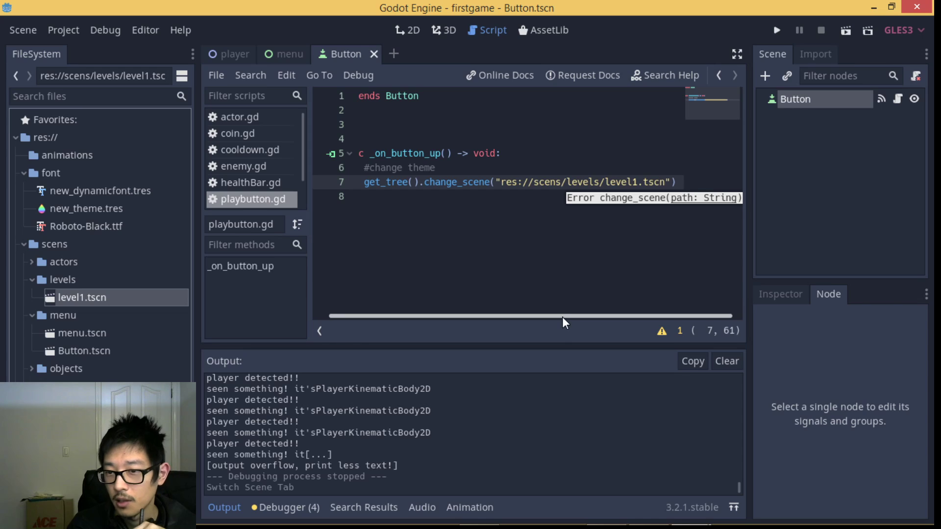
{"action": "left_click_drag", "start_coordinate": [563, 316], "coordinate": [499, 314]}
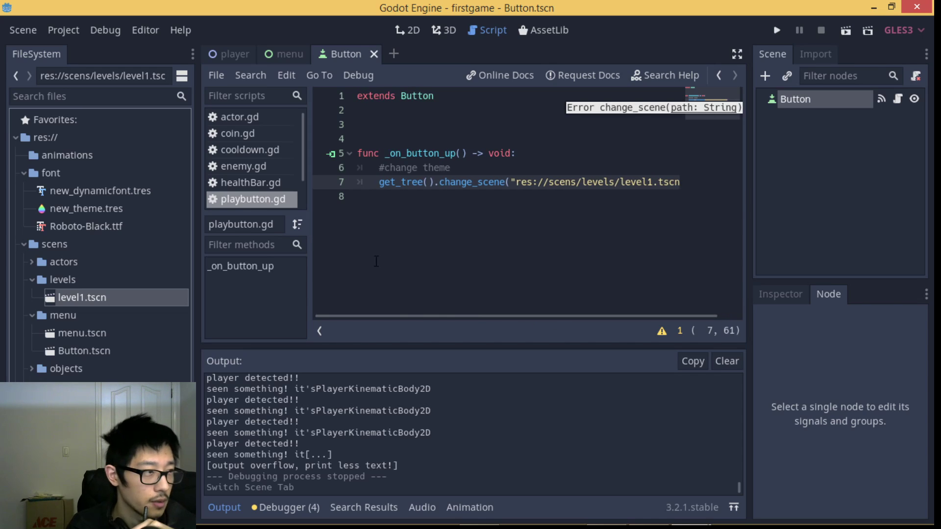